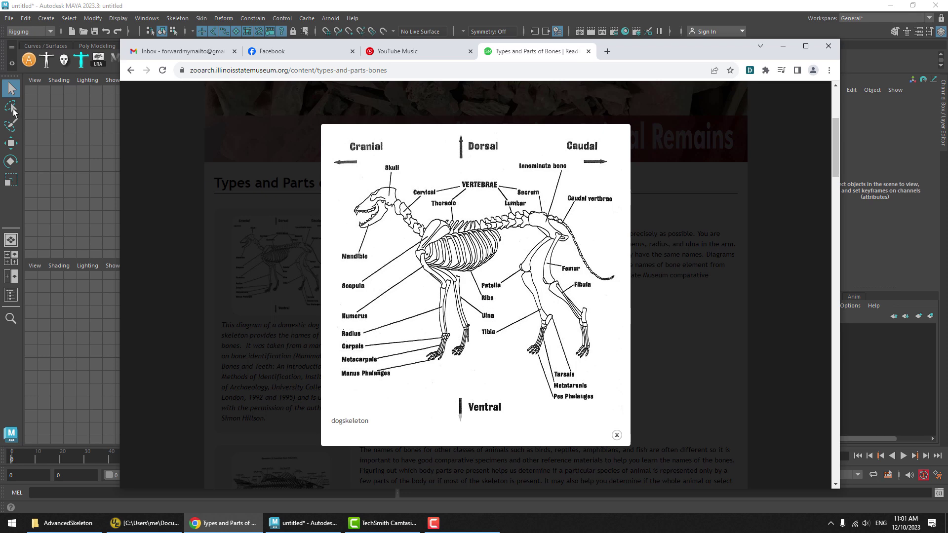
# - Import the cat.ma fit skeleton into the scene
pyautogui.click(26, 66)
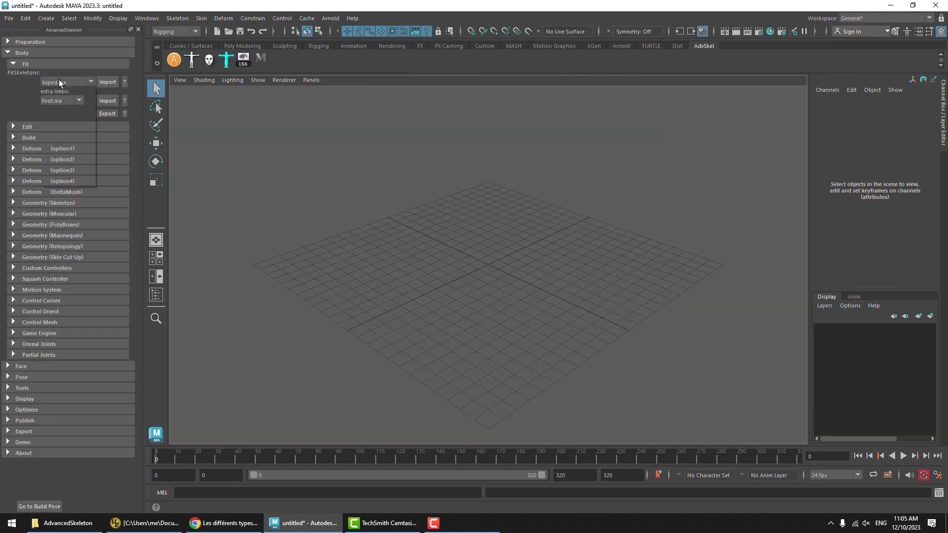
pyautogui.click(59, 82)
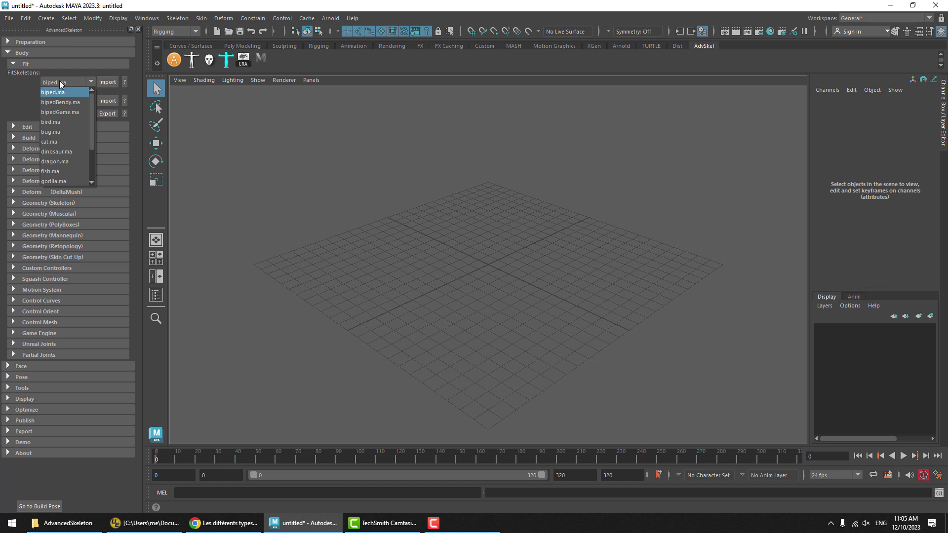
pyautogui.click(64, 141)
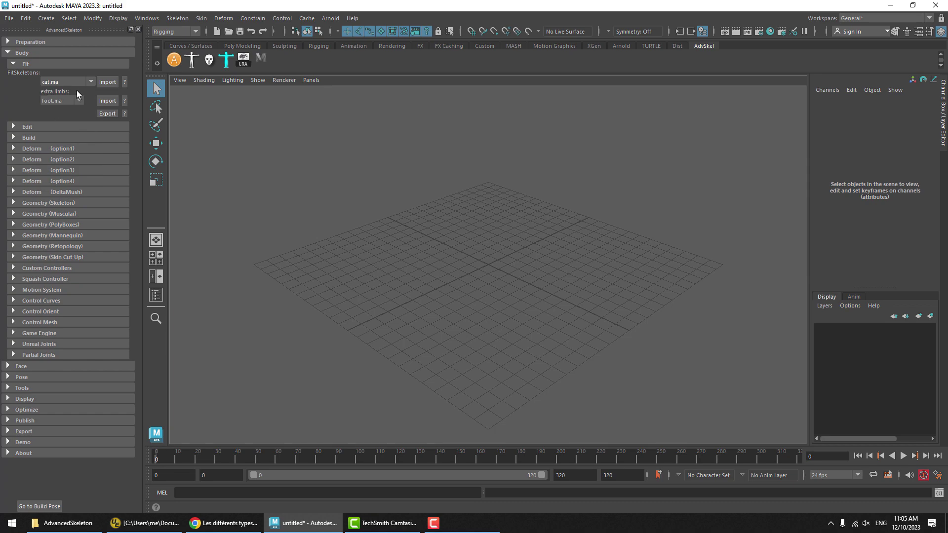
pyautogui.click(107, 82)
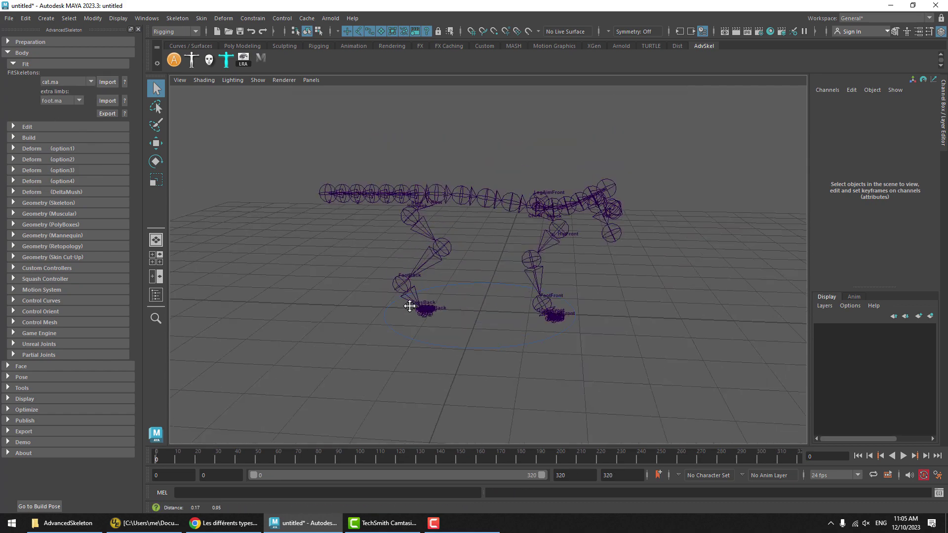
# - Open the fit skeleton's edit options and set the joint display size to 0.03
pyautogui.click(79, 126)
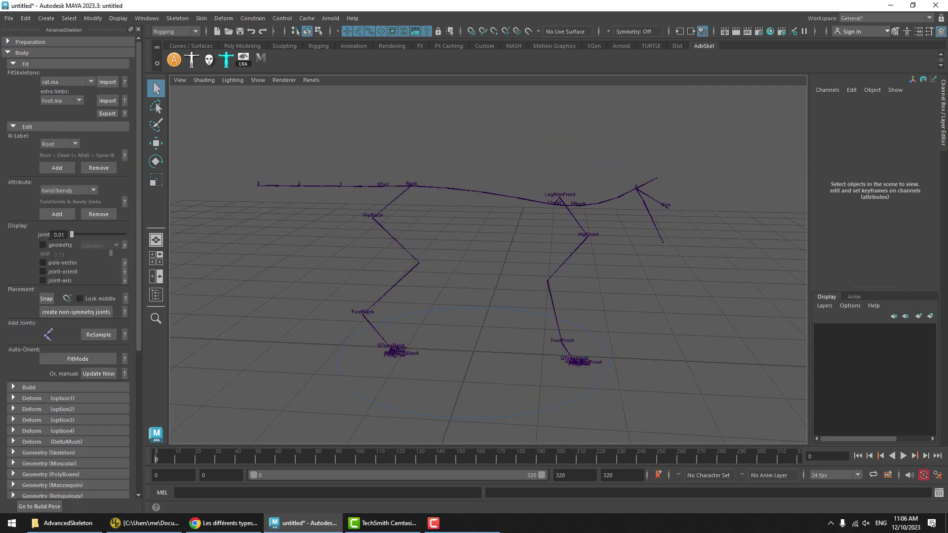
pyautogui.keyDown('alt'); pyautogui.moveTo(400, 212); pyautogui.dragTo(478, 206); pyautogui.keyUp('alt')
pyautogui.keyDown('alt'); pyautogui.moveTo(478, 206); pyautogui.dragTo(470, 214, button='right'); pyautogui.keyUp('alt')
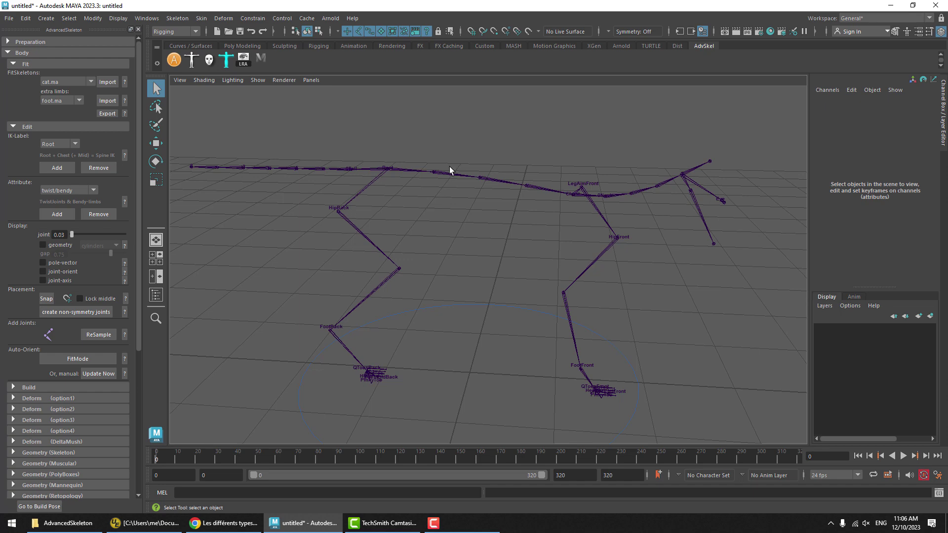
# - Delete the spine chain with the front leg and head, and the tail chain, leaving only the back leg
pyautogui.click(435, 172)
pyautogui.press('Delete')
pyautogui.moveTo(348, 158); pyautogui.dragTo(328, 173)
pyautogui.press('Delete')
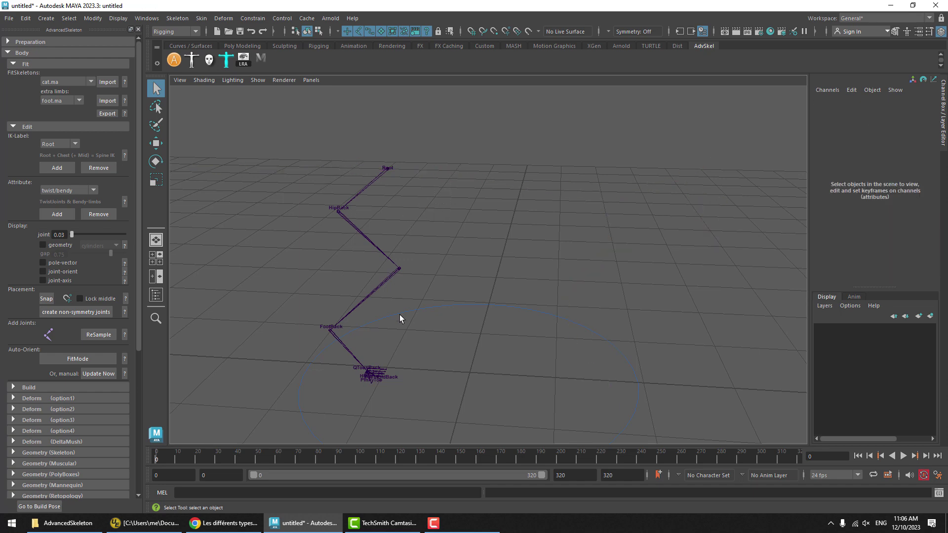
# - Delete the joints from backFootSideOuter through PinkyToe1 under Toes1, keeping Toes2
pyautogui.keyDown('alt'); pyautogui.moveTo(400, 319); pyautogui.dragTo(370, 297); pyautogui.keyUp('alt')
pyautogui.click(394, 210)
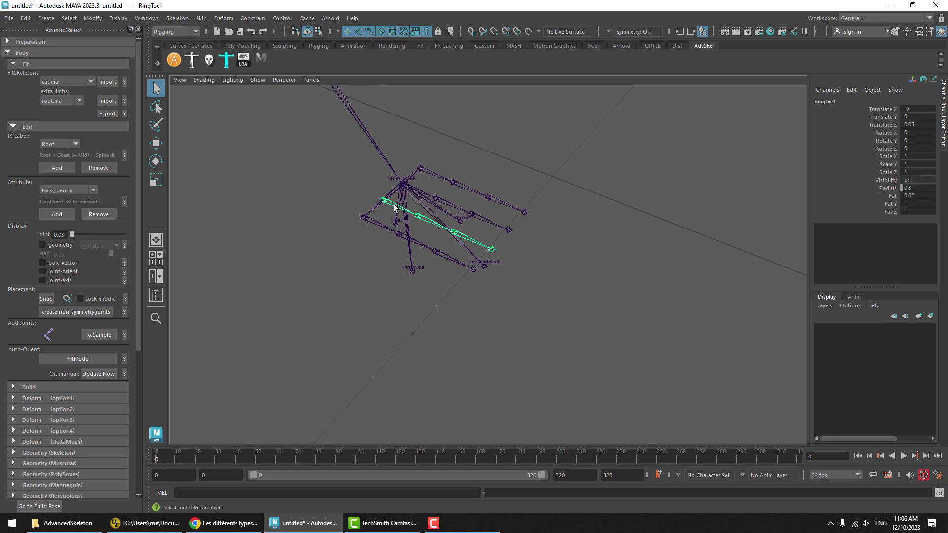
pyautogui.press('o')
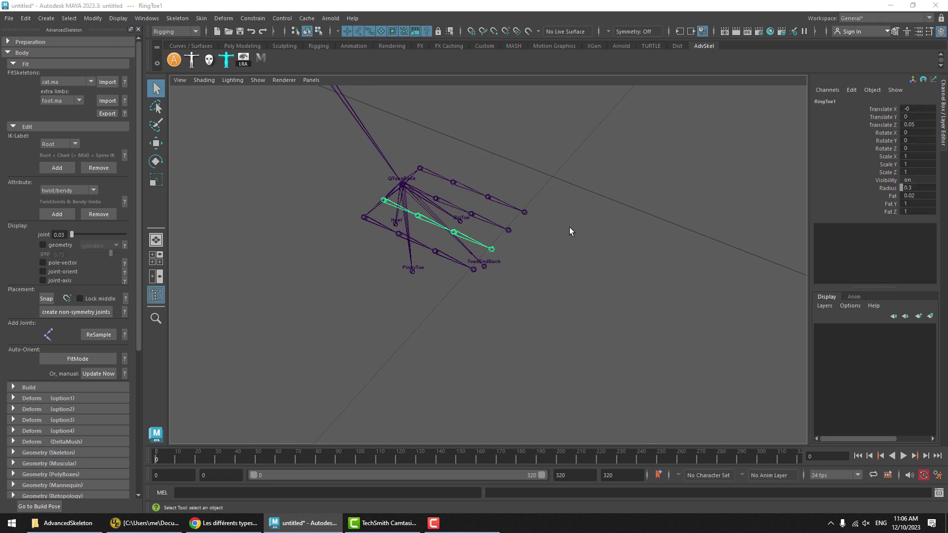
pyautogui.press('f')
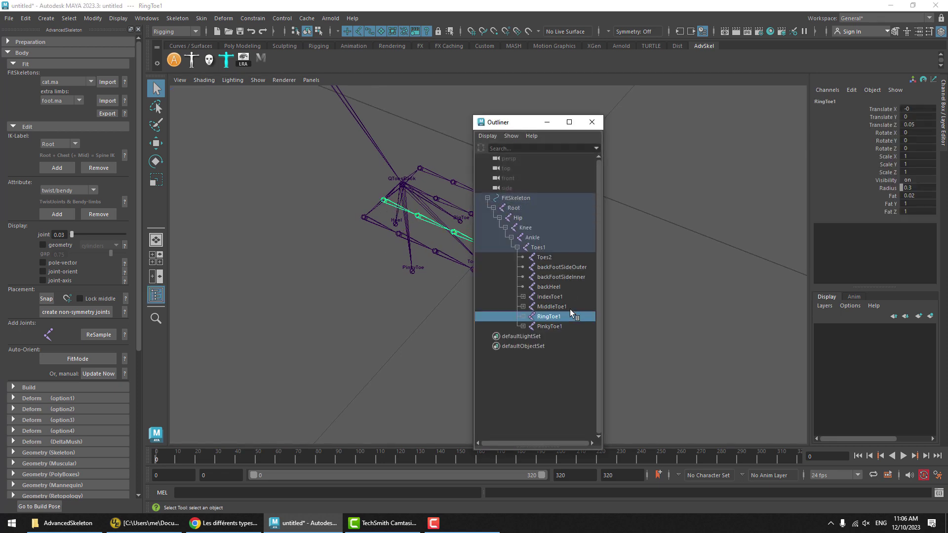
pyautogui.click(558, 267)
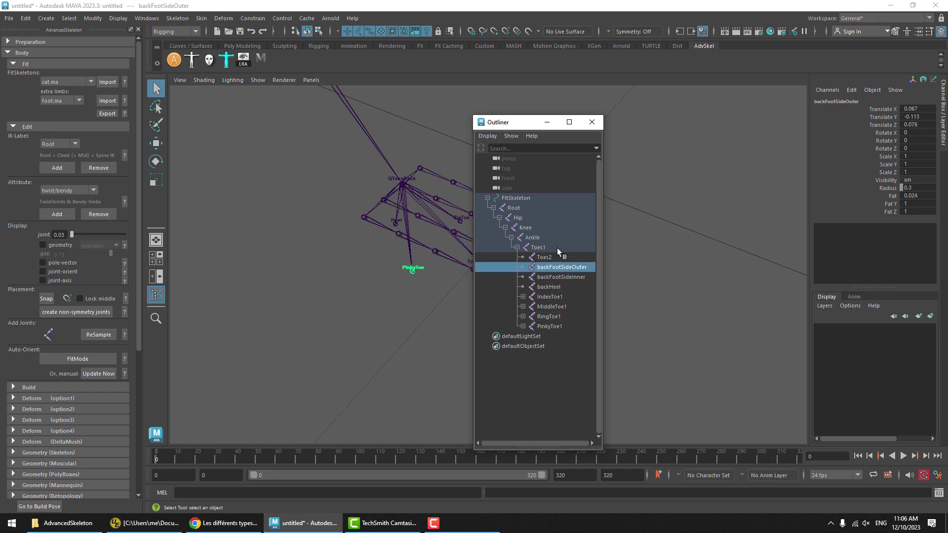
pyautogui.moveTo(524, 122); pyautogui.dragTo(644, 132)
pyautogui.click(487, 273)
pyautogui.click(681, 276)
pyautogui.keyDown('shift'); pyautogui.click(670, 336); pyautogui.keyUp('shift')
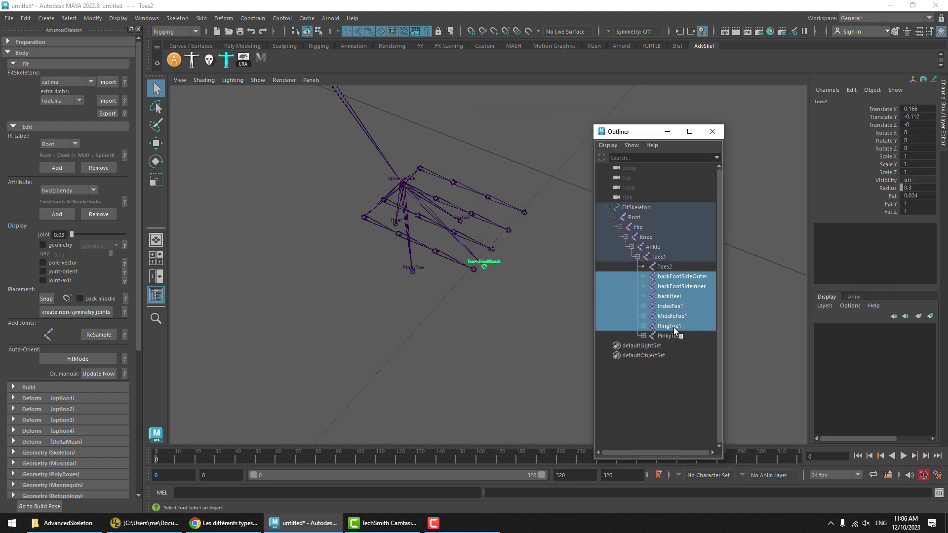
pyautogui.press('Delete')
# - Add the noMirror attribute to the Hip joint of the back leg
pyautogui.keyDown('alt'); pyautogui.moveTo(543, 168); pyautogui.dragTo(345, 232, button='right'); pyautogui.keyUp('alt')
pyautogui.keyDown('alt'); pyautogui.moveTo(332, 238); pyautogui.dragTo(326, 337, button='middle'); pyautogui.keyUp('alt')
pyautogui.keyDown('alt'); pyautogui.moveTo(434, 163); pyautogui.dragTo(410, 163); pyautogui.keyUp('alt')
pyautogui.click(405, 165)
pyautogui.keyDown('alt'); pyautogui.moveTo(400, 213); pyautogui.dragTo(502, 218); pyautogui.keyUp('alt')
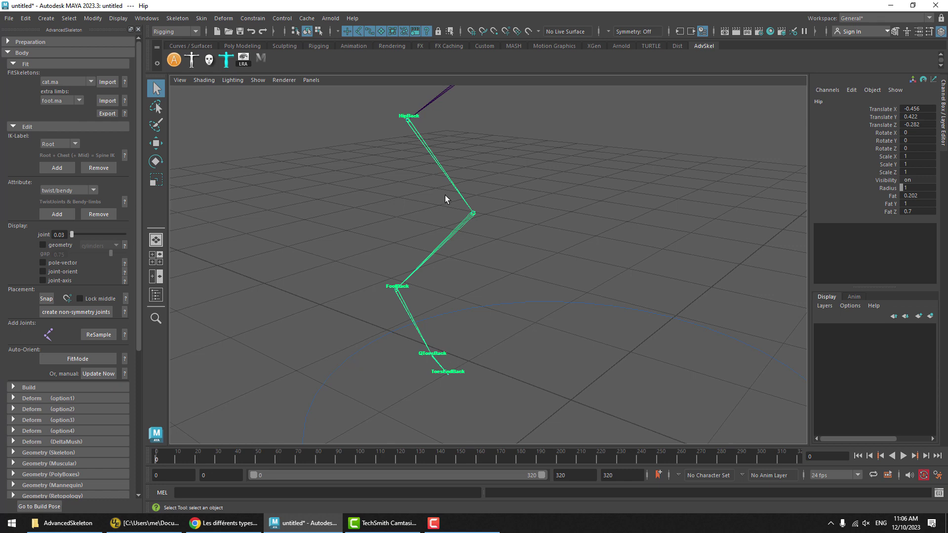
pyautogui.keyDown('alt'); pyautogui.moveTo(510, 165); pyautogui.dragTo(492, 205, button='middle'); pyautogui.keyUp('alt')
pyautogui.click(68, 190)
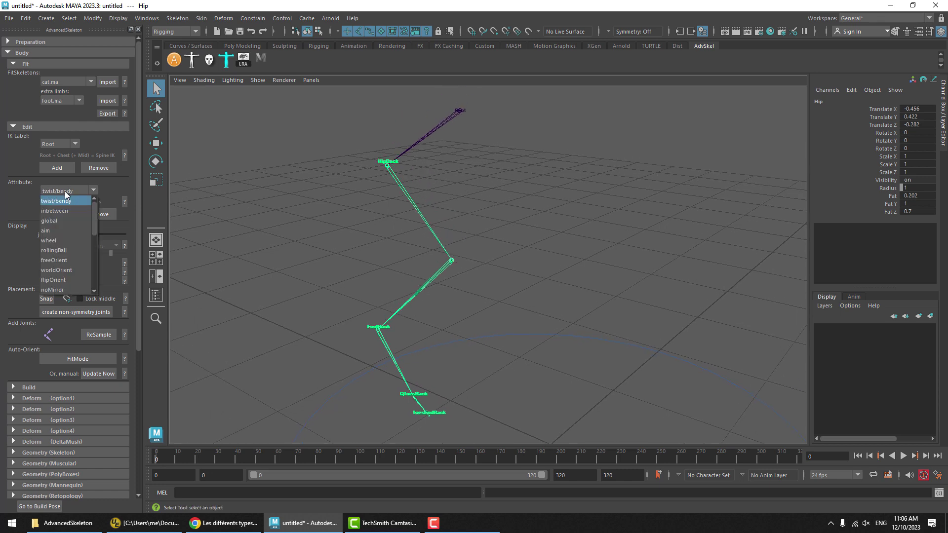
pyautogui.click(64, 289)
pyautogui.click(71, 217)
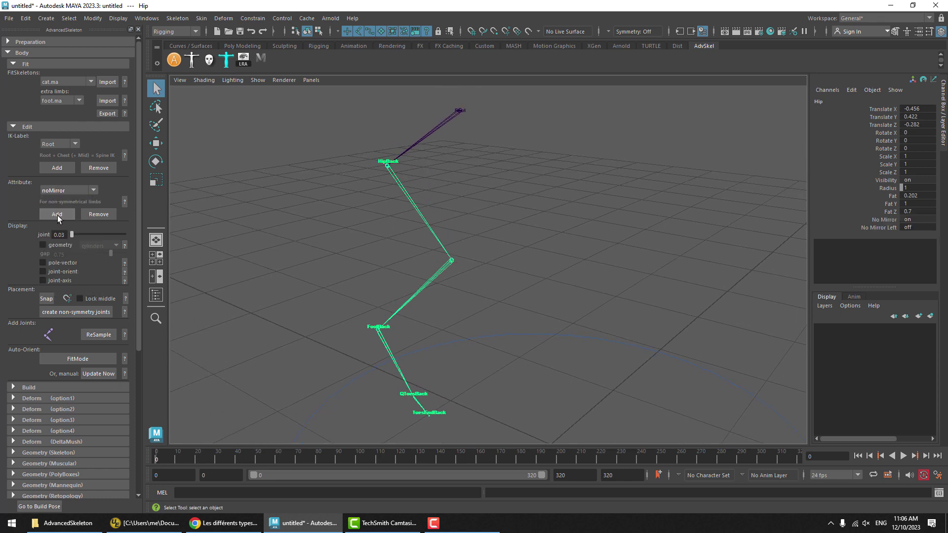
# - Build the AdvancedSkeleton rig from the single-leg fit skeleton
pyautogui.click(257, 226)
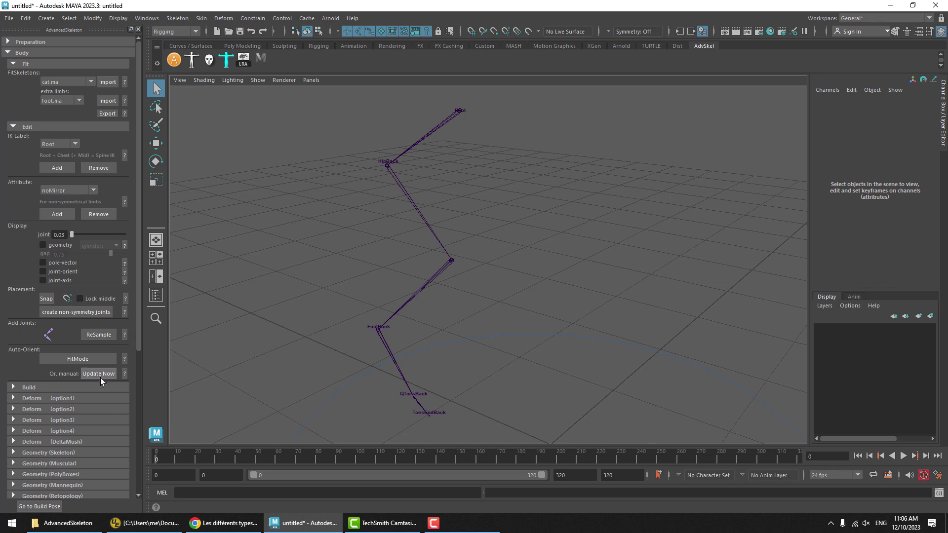
pyautogui.click(55, 131)
pyautogui.click(60, 136)
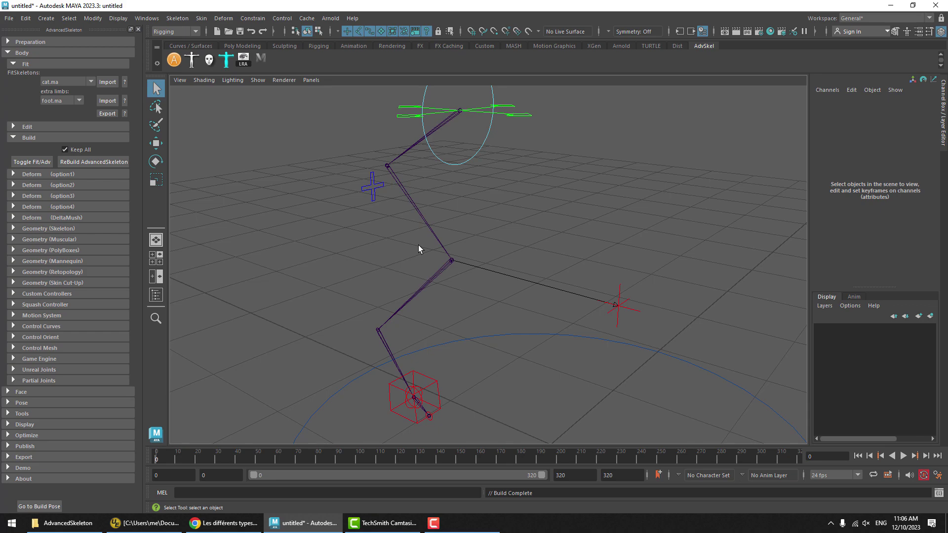
# - Try rotating the RollToes1_R control about X by about -31 degrees, and undo the rotation
pyautogui.keyDown('alt'); pyautogui.moveTo(384, 273); pyautogui.dragTo(430, 157); pyautogui.keyUp('alt')
pyautogui.click(472, 203)
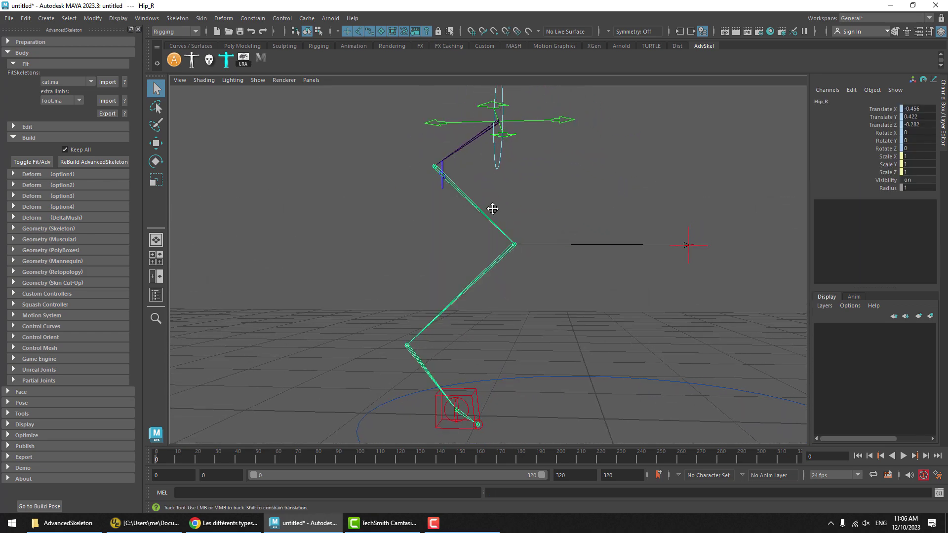
pyautogui.keyDown('alt'); pyautogui.moveTo(491, 208); pyautogui.dragTo(468, 219, button='middle'); pyautogui.keyUp('alt')
pyautogui.press('w')
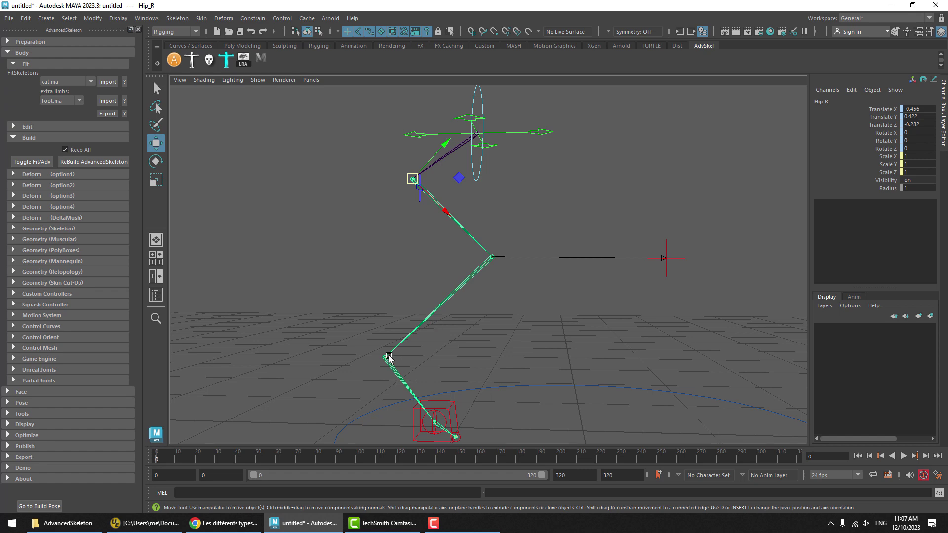
pyautogui.keyDown('alt'); pyautogui.moveTo(357, 360); pyautogui.dragTo(429, 283, button='middle'); pyautogui.keyUp('alt')
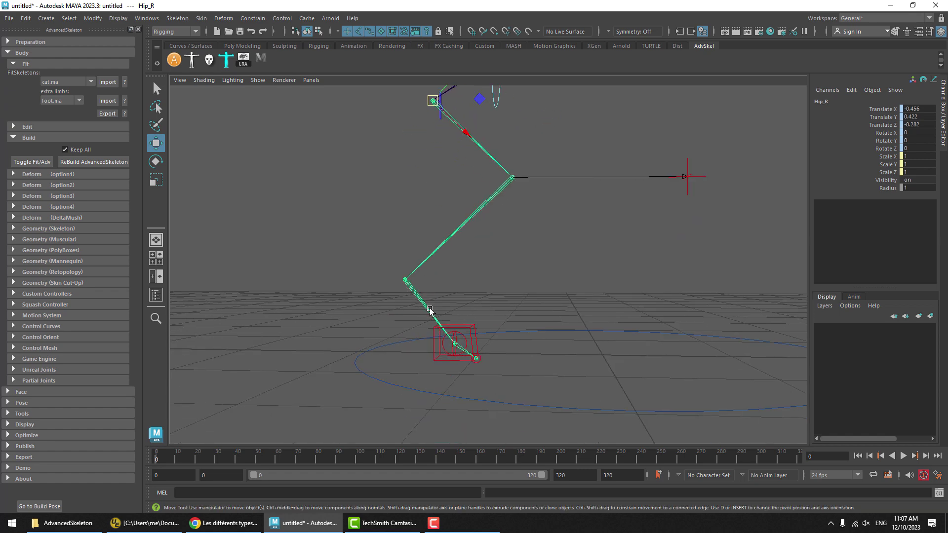
pyautogui.keyDown('alt'); pyautogui.moveTo(434, 336); pyautogui.dragTo(453, 356, button='right'); pyautogui.keyUp('alt')
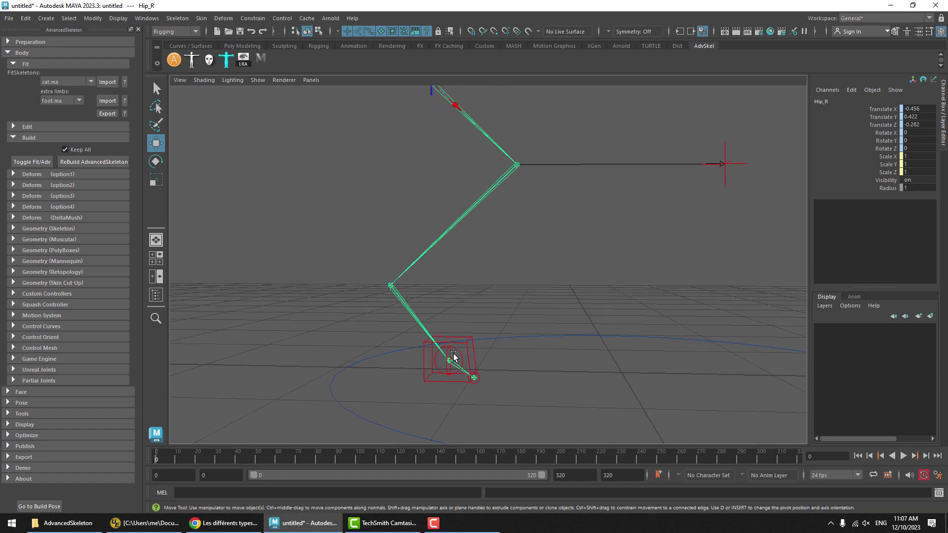
pyautogui.click(440, 360)
pyautogui.press('e')
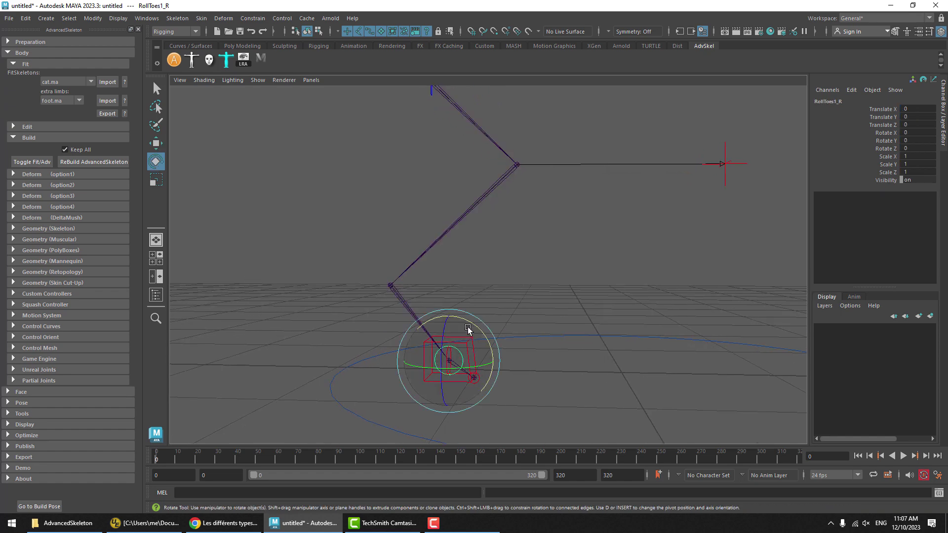
pyautogui.moveTo(467, 331); pyautogui.dragTo(393, 288)
pyautogui.hotkey('ctrl', 'z')
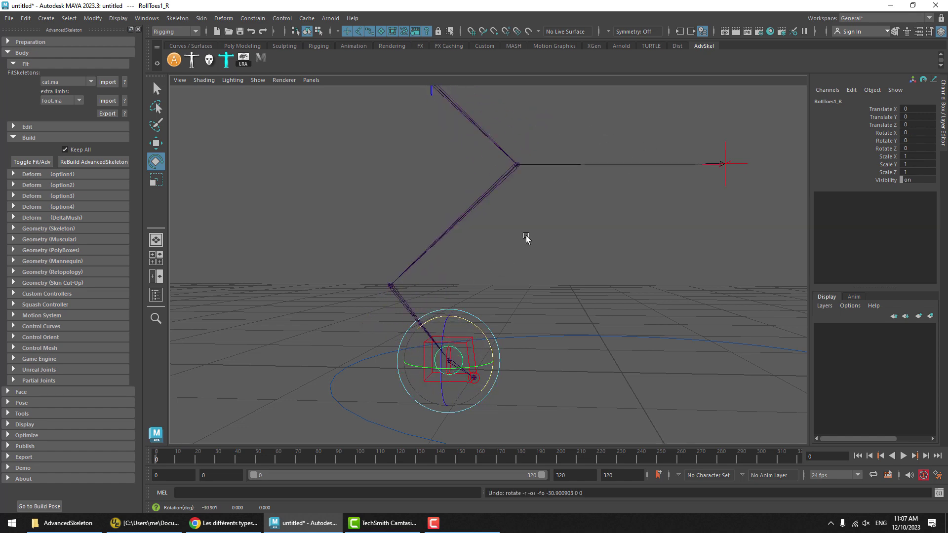
# - Select the IKLegBack_R foot control for moving and pick its Toes Aim channel
pyautogui.keyDown('alt'); pyautogui.moveTo(527, 237); pyautogui.dragTo(499, 261); pyautogui.keyUp('alt')
pyautogui.click(514, 282)
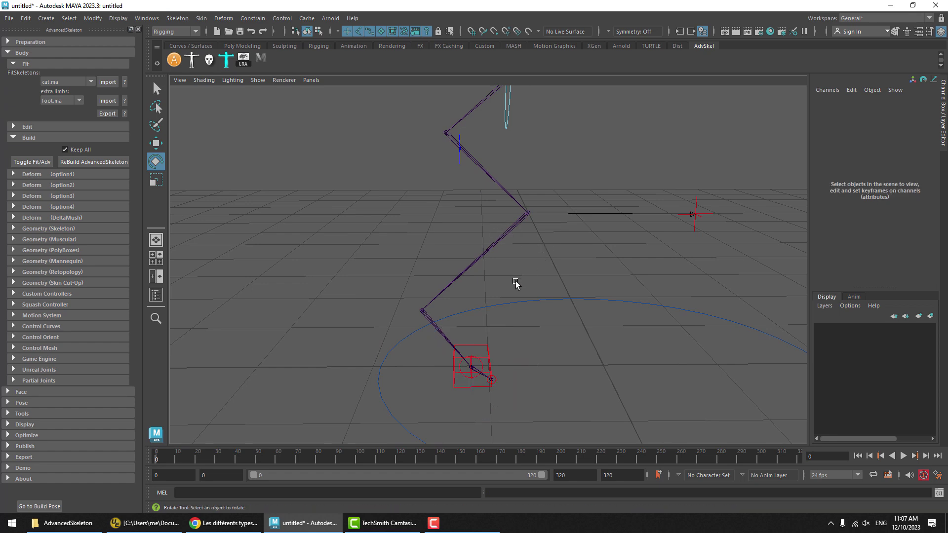
pyautogui.press('w')
pyautogui.click(486, 348)
pyautogui.keyDown('alt'); pyautogui.moveTo(486, 349); pyautogui.dragTo(722, 265); pyautogui.keyUp('alt')
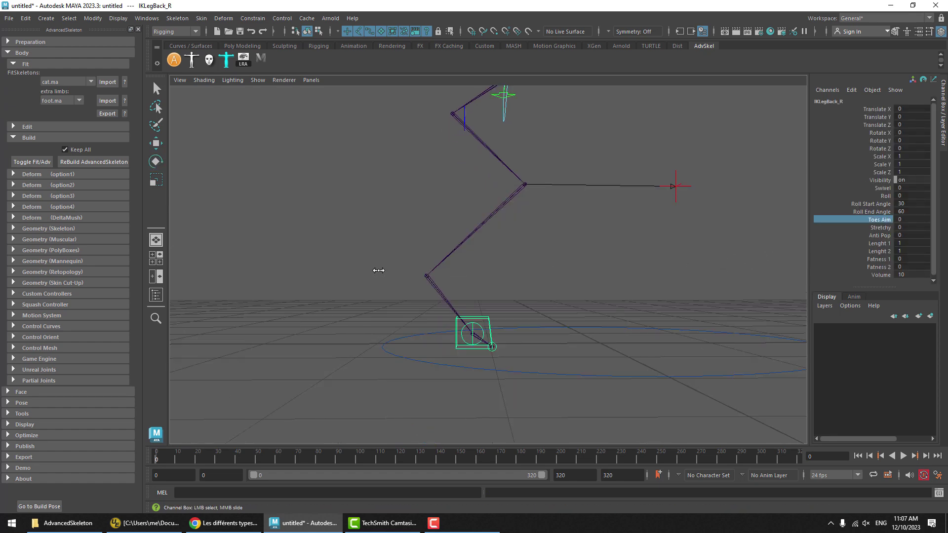
pyautogui.press('w')
pyautogui.keyDown('alt'); pyautogui.moveTo(433, 269); pyautogui.dragTo(423, 298); pyautogui.keyUp('alt')
# - In the side view, move the IKLegBack_R control to about Translate Y 0.338 and Translate Z -0.514
pyautogui.press('space')
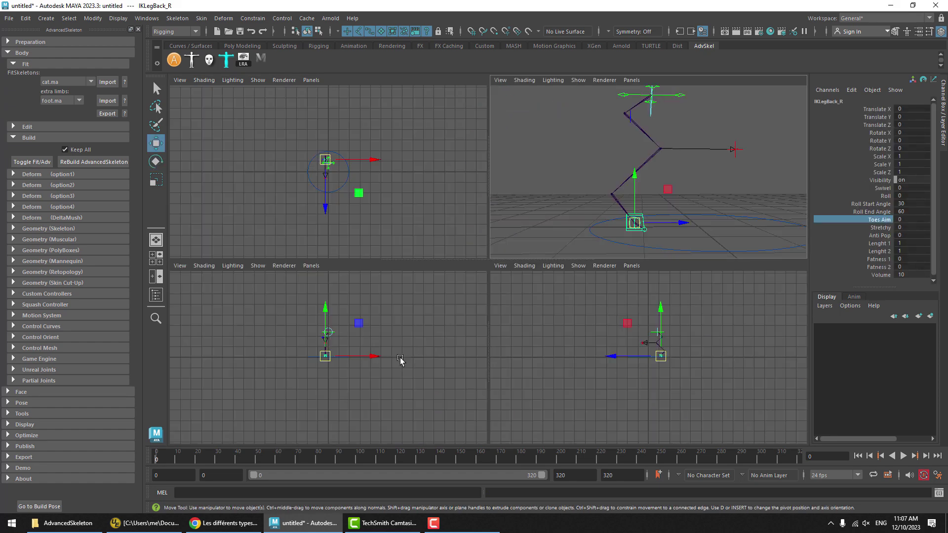
pyautogui.press('space')
pyautogui.press('space')
pyautogui.press('space')
pyautogui.keyDown('alt'); pyautogui.moveTo(479, 226); pyautogui.dragTo(469, 286, button='middle'); pyautogui.keyUp('alt')
pyautogui.scroll(1, 519, 282)
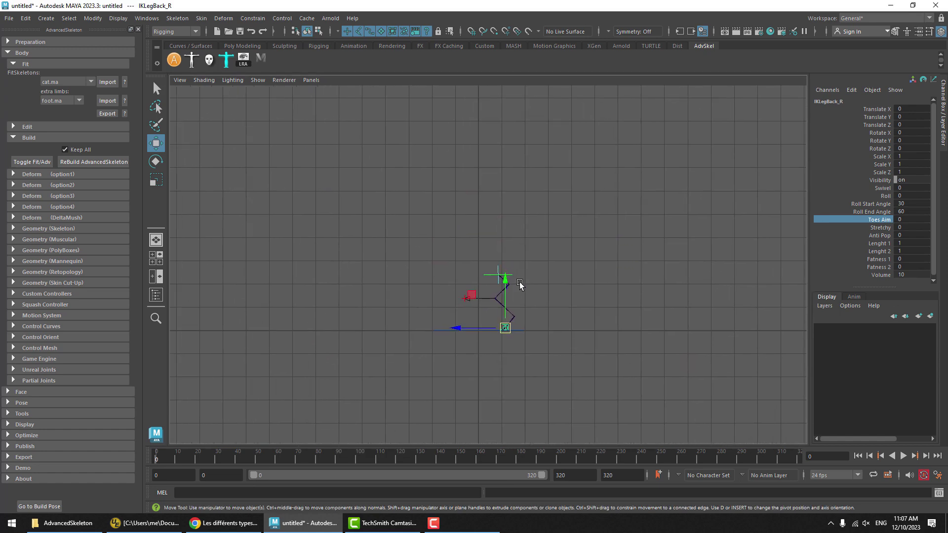
pyautogui.scroll(8, 519, 292)
pyautogui.moveTo(493, 384); pyautogui.dragTo(583, 344, button='middle')
pyautogui.scroll(-4, 522, 181)
pyautogui.scroll(1, 493, 236)
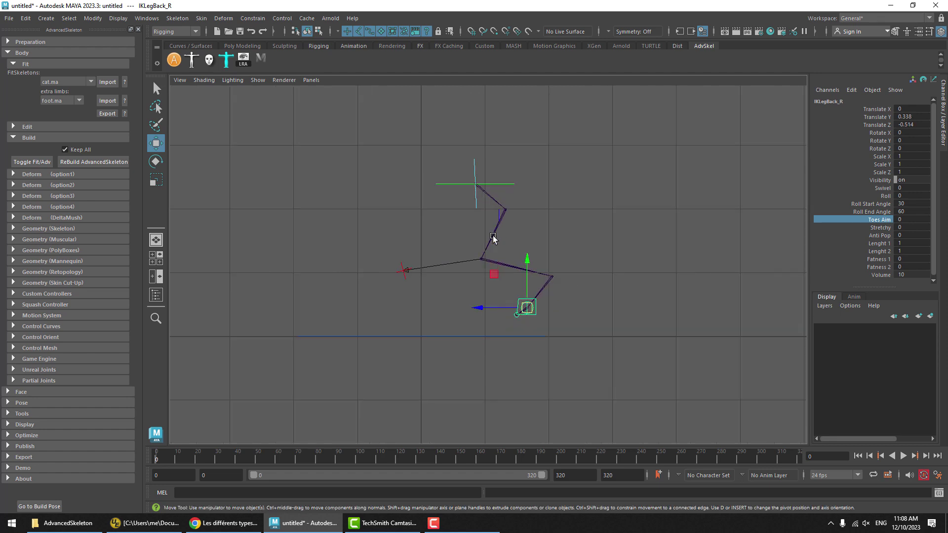
# - Test the leg's bending by moving IKLegBack_R forward and back, ending at about Translate Y 0.23 and Translate Z -0.616
pyautogui.scroll(2, 494, 238)
pyautogui.moveTo(505, 279); pyautogui.dragTo(452, 280, button='middle')
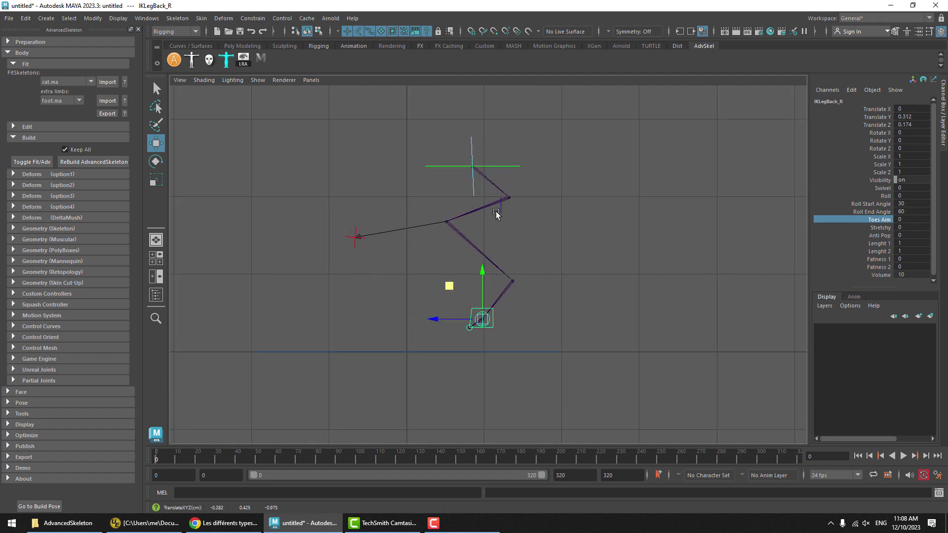
pyautogui.moveTo(523, 329); pyautogui.dragTo(548, 316, button='middle')
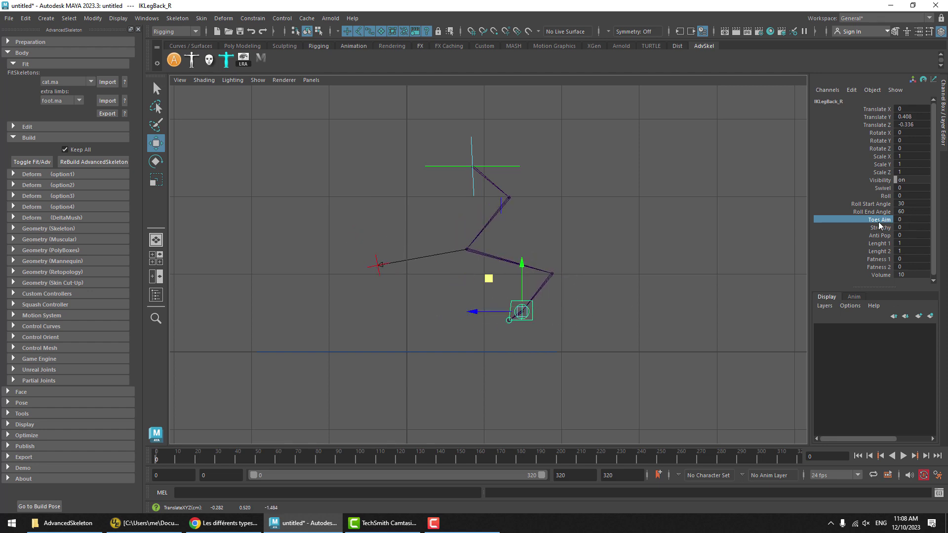
pyautogui.moveTo(652, 296); pyautogui.dragTo(632, 334, button='middle')
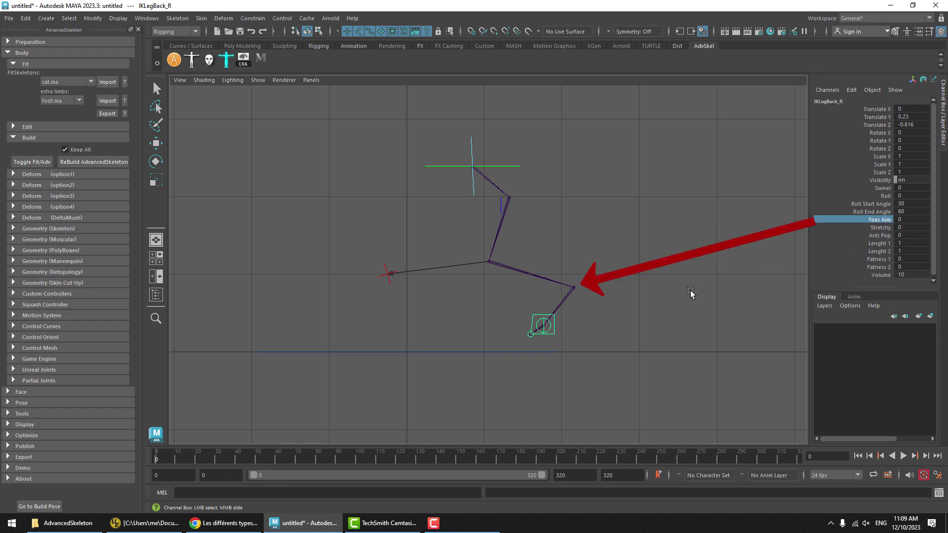
# - Set the Toes Aim attribute of IKLegBack_R to 10
pyautogui.moveTo(690, 293); pyautogui.dragTo(756, 277, button='middle')
pyautogui.press('w')
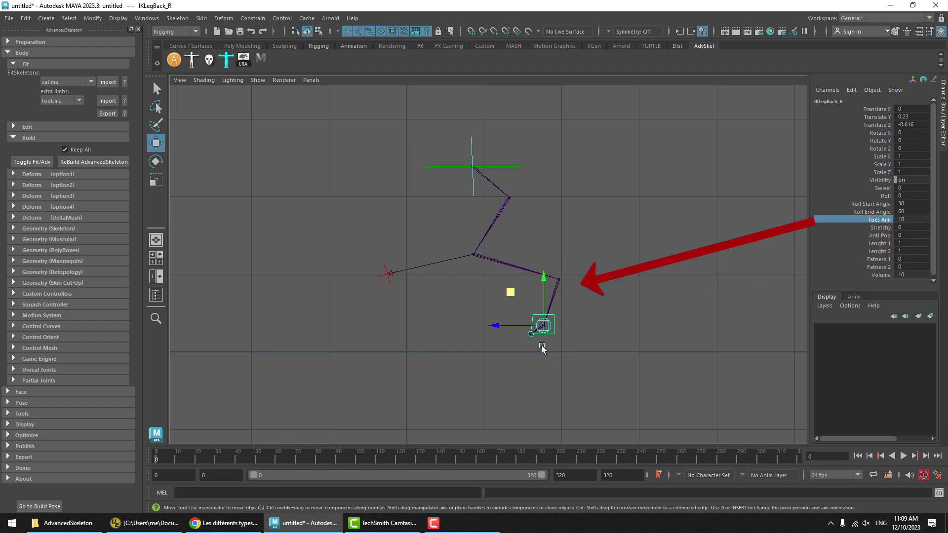
# - Test the leg with Toes Aim active by moving IKLegBack_R to about Translate Y 0.153 and Translate Z -0.342, and deselect it
pyautogui.moveTo(555, 336)
pyautogui.mouseDown()
pyautogui.moveTo(639, 313)
pyautogui.moveTo(542, 324)
pyautogui.moveTo(412, 316)
pyautogui.moveTo(709, 320)
pyautogui.moveTo(546, 314)
pyautogui.moveTo(570, 313)
pyautogui.moveTo(563, 325)
pyautogui.mouseUp()
pyautogui.hotkey('ctrl', 'z')
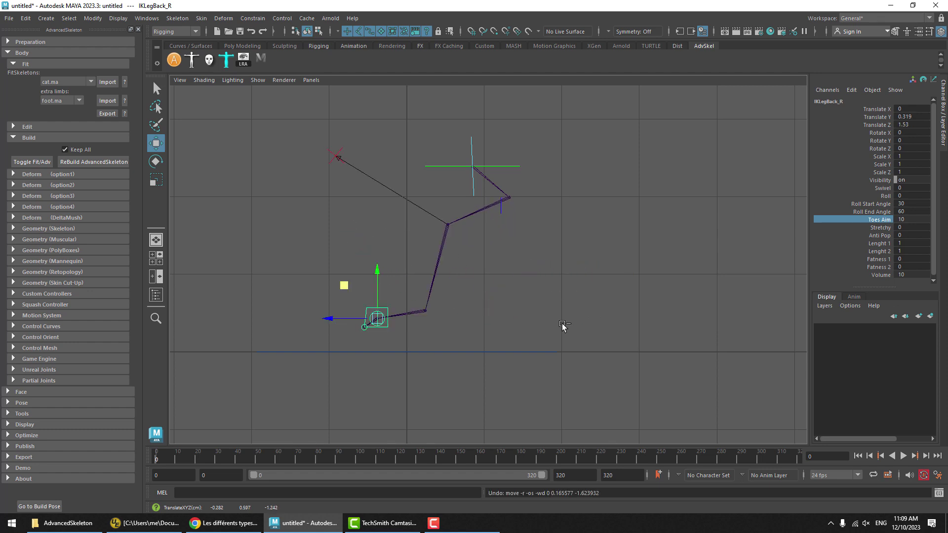
pyautogui.moveTo(563, 326); pyautogui.dragTo(639, 310, button='middle')
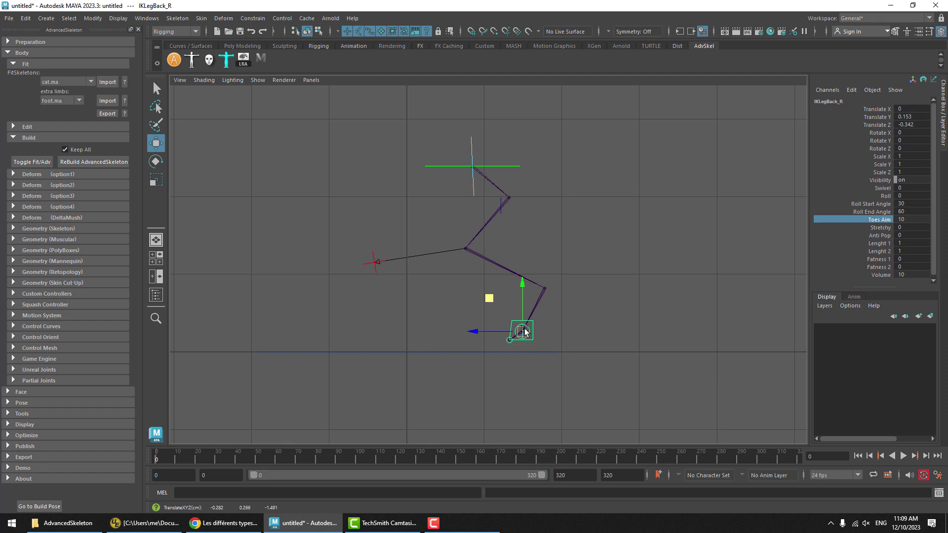
pyautogui.click(546, 324)
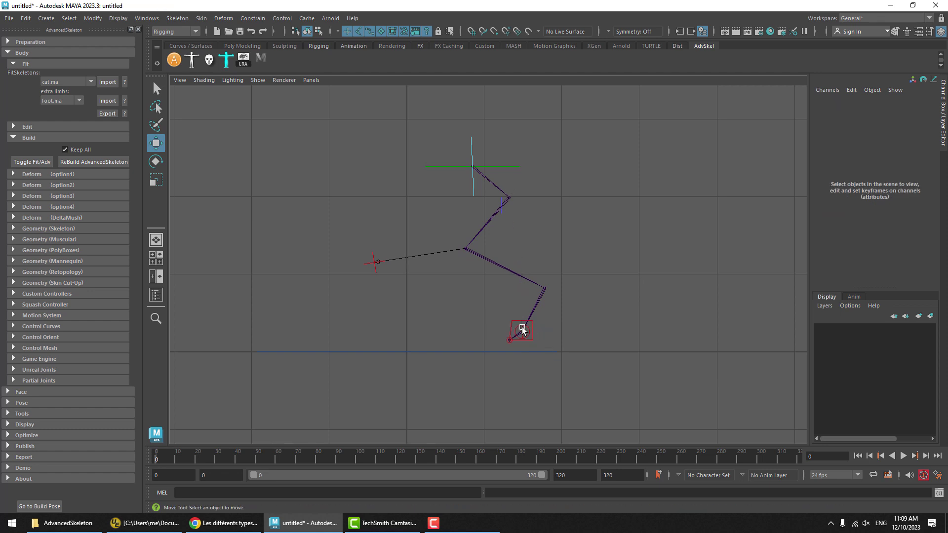
# - Test the Toes Aim behaviour again by selecting IKLegBack_R and moving the foot control further back, and deselect it
pyautogui.click(529, 326)
pyautogui.click(879, 219)
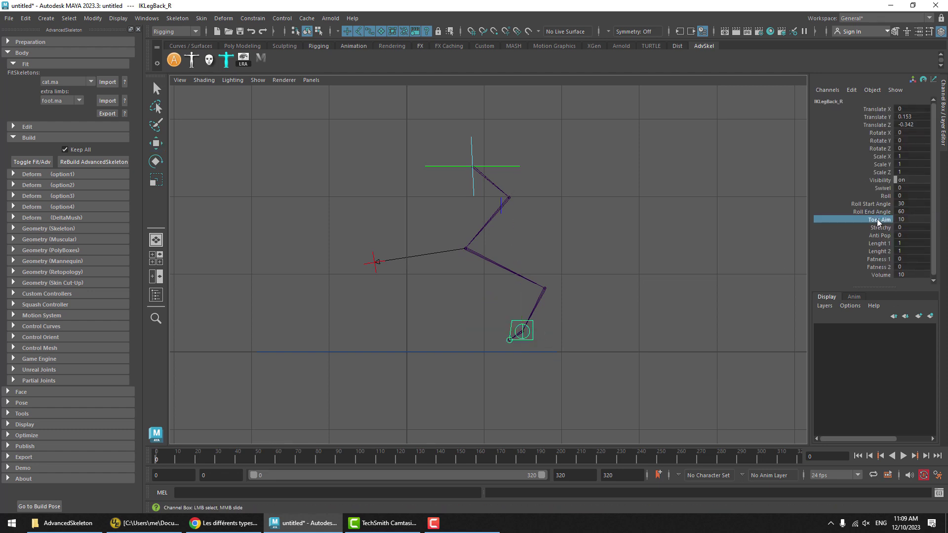
pyautogui.press('w')
pyautogui.keyDown('alt'); pyautogui.moveTo(527, 345); pyautogui.dragTo(625, 344, button='right'); pyautogui.keyUp('alt')
pyautogui.keyDown('alt'); pyautogui.moveTo(625, 343); pyautogui.dragTo(668, 341, button='middle'); pyautogui.keyUp('alt')
pyautogui.click(668, 341)
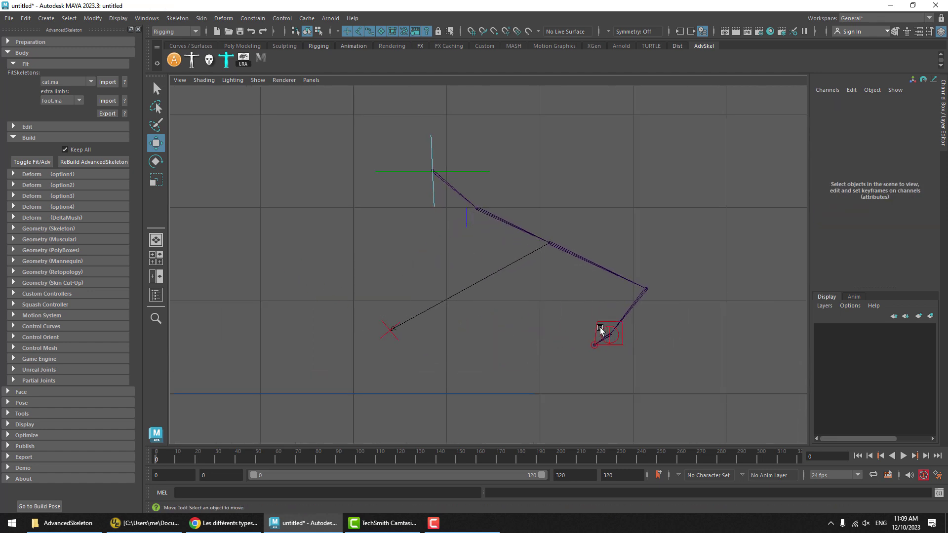
# - Test the toe roll by rotating RollToes1_R about X, undoing the first attempt and ending at about Rotate X 47.7
pyautogui.click(601, 331)
pyautogui.press('e')
pyautogui.moveTo(596, 296); pyautogui.dragTo(553, 324)
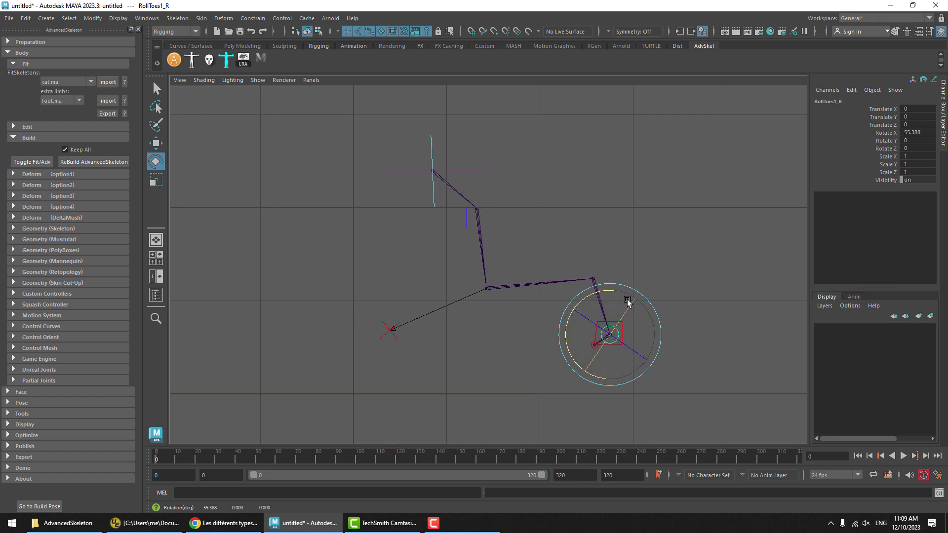
pyautogui.hotkey('ctrl', 'z')
pyautogui.moveTo(589, 297); pyautogui.dragTo(582, 327)
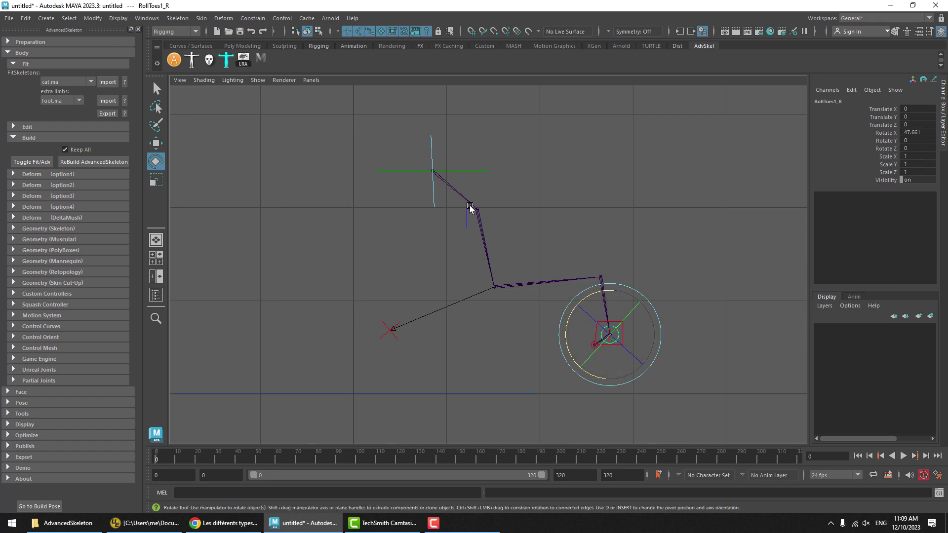
# - Undo the leg's test poses, and switch back to the fit skeleton by deleting the built AdvancedSkeleton rig
pyautogui.press('w')
pyautogui.hotkey('ctrl', 'z')
pyautogui.hotkey('ctrl', 'z')
pyautogui.hotkey('ctrl', 'z')
pyautogui.click(31, 163)
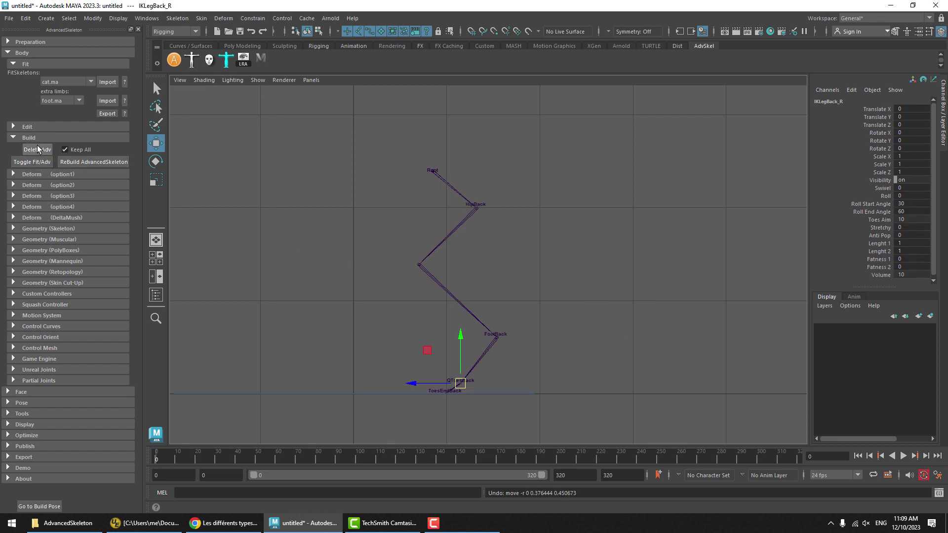
pyautogui.click(38, 149)
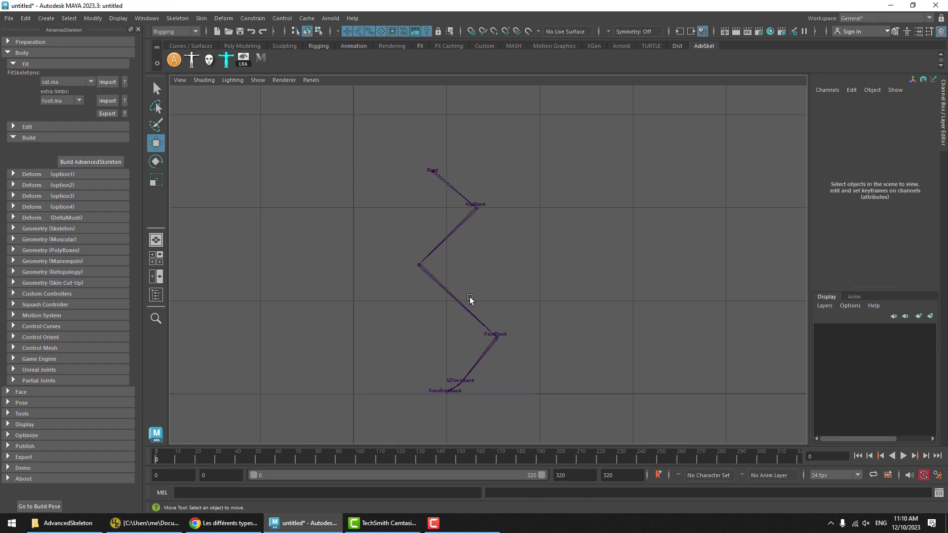
# - Examine the back leg's labelled fit joints in the side view: HipBack, FootBack and QToesBack
pyautogui.keyDown('alt'); pyautogui.moveTo(470, 300); pyautogui.dragTo(471, 273, button='middle'); pyautogui.keyUp('alt')
pyautogui.keyDown('alt'); pyautogui.moveTo(471, 273); pyautogui.dragTo(633, 262, button='right'); pyautogui.keyUp('alt')
pyautogui.keyDown('alt'); pyautogui.moveTo(544, 190); pyautogui.dragTo(524, 192, button='middle'); pyautogui.keyUp('alt')
pyautogui.moveTo(445, 165); pyautogui.dragTo(392, 168)
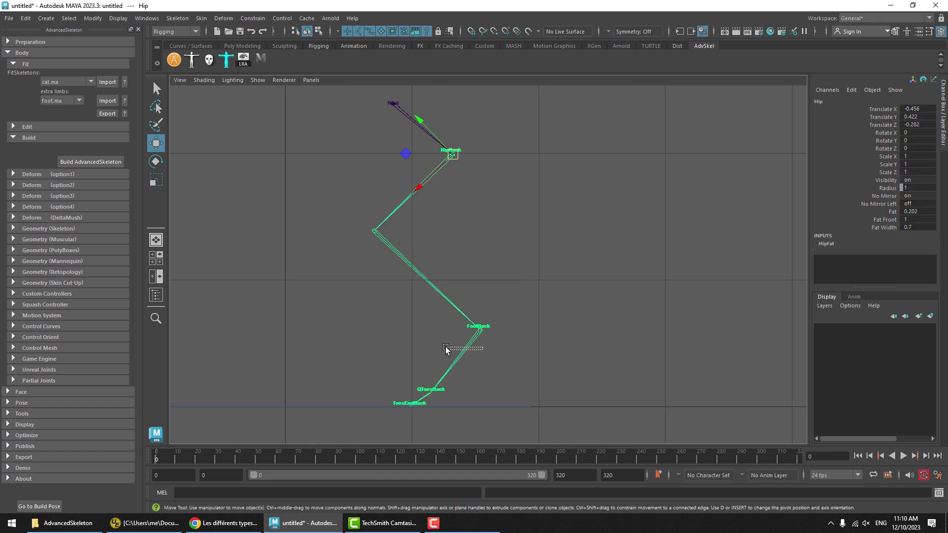
pyautogui.click(483, 333)
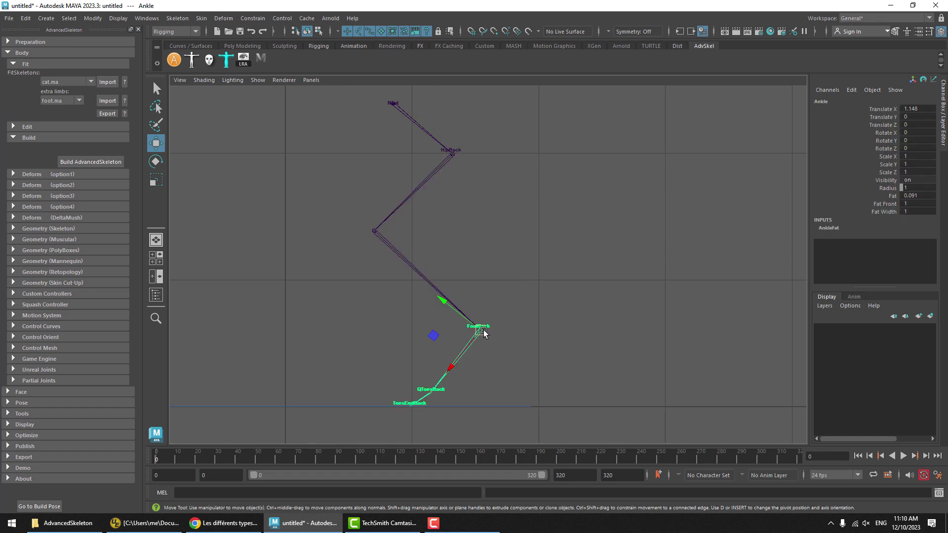
pyautogui.keyDown('alt'); pyautogui.moveTo(485, 334); pyautogui.dragTo(651, 336, button='right'); pyautogui.keyUp('alt')
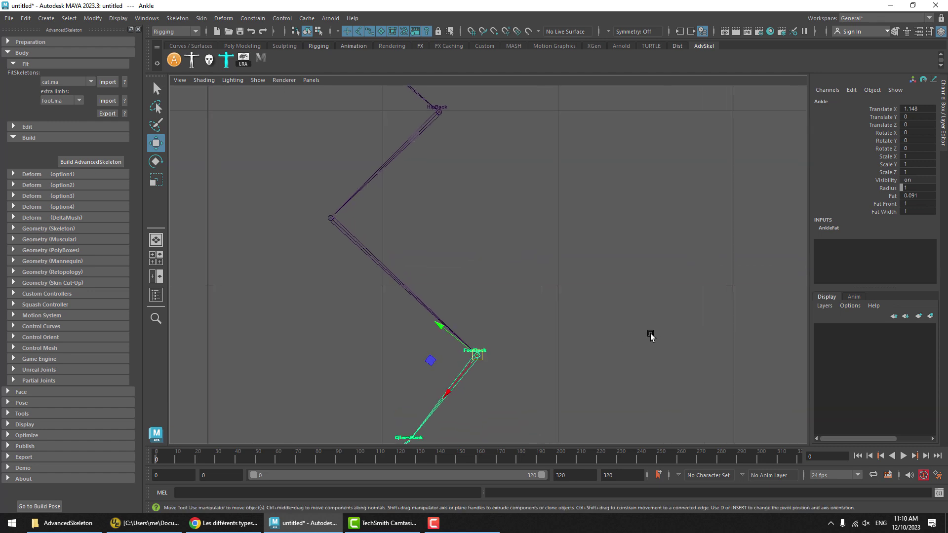
pyautogui.keyDown('alt'); pyautogui.moveTo(517, 365); pyautogui.dragTo(466, 332, button='right'); pyautogui.keyUp('alt')
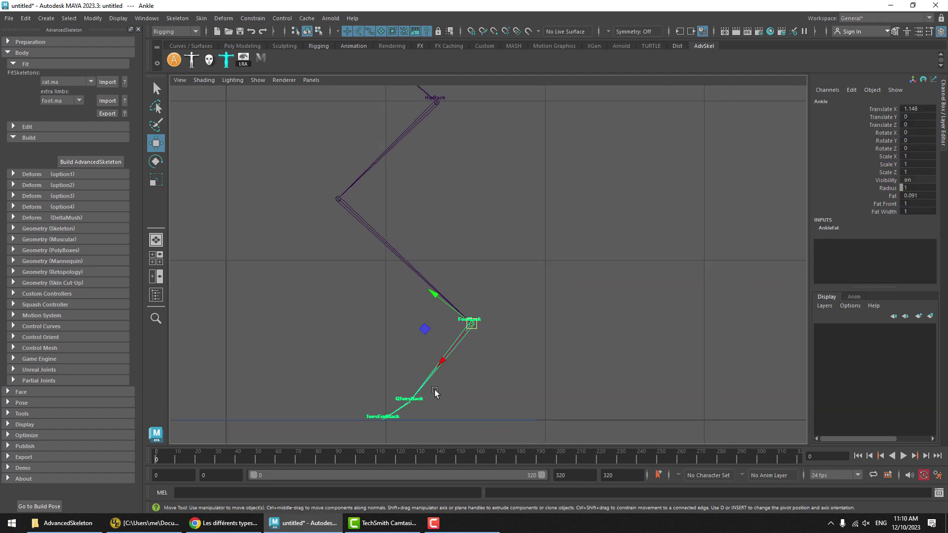
pyautogui.click(422, 401)
pyautogui.click(407, 415)
pyautogui.keyDown('alt'); pyautogui.moveTo(398, 368); pyautogui.dragTo(421, 339, button='middle'); pyautogui.keyUp('alt')
pyautogui.keyDown('alt'); pyautogui.moveTo(421, 339); pyautogui.dragTo(531, 339, button='right'); pyautogui.keyUp('alt')
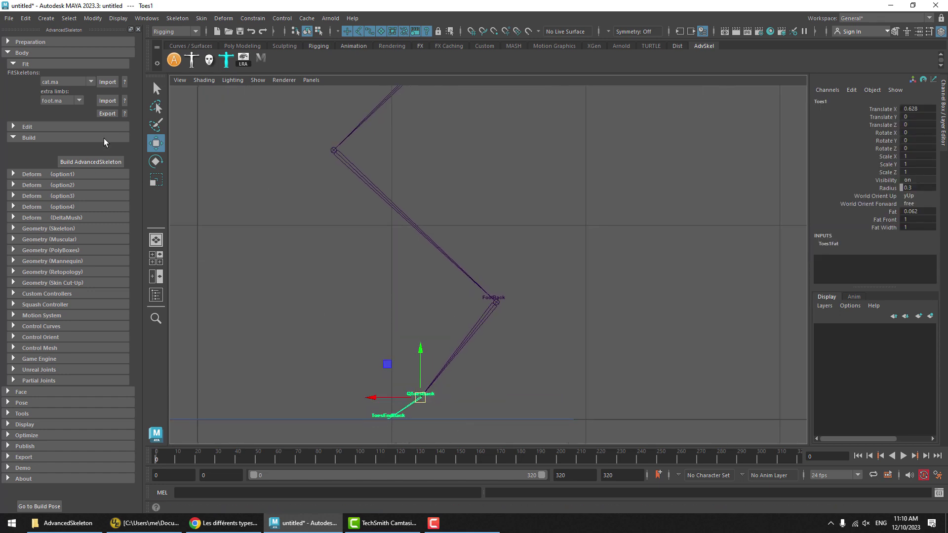
# - Open the fit skeleton's Edit options and set the IK-Label choice to QToes
pyautogui.click(40, 127)
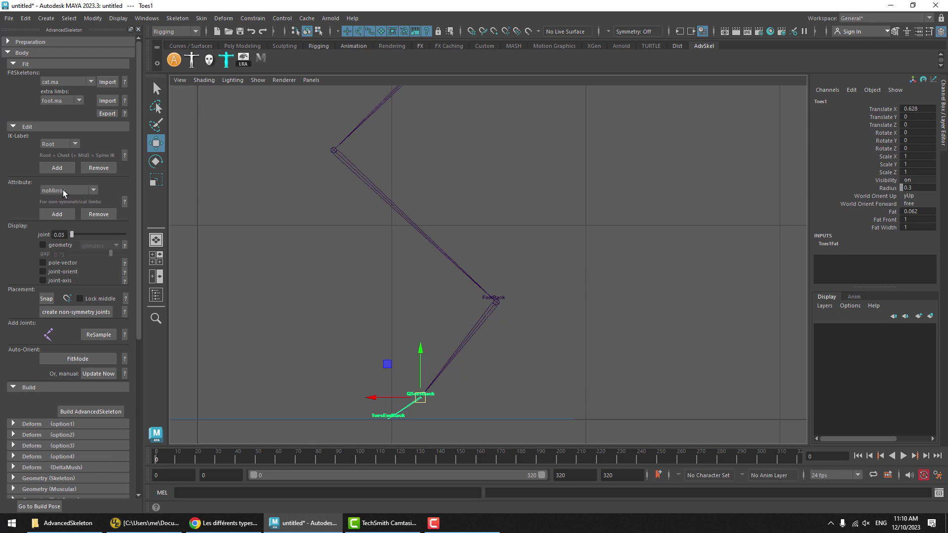
pyautogui.click(57, 144)
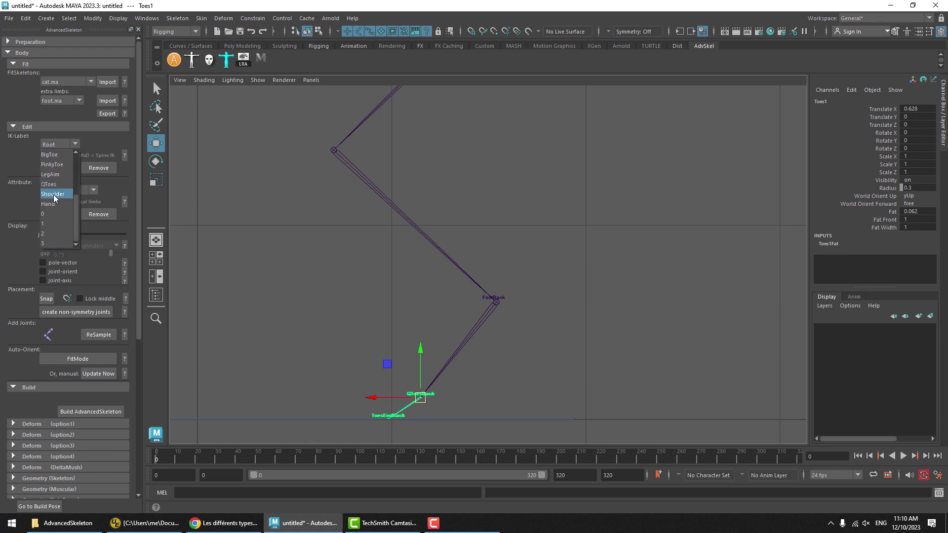
pyautogui.click(49, 234)
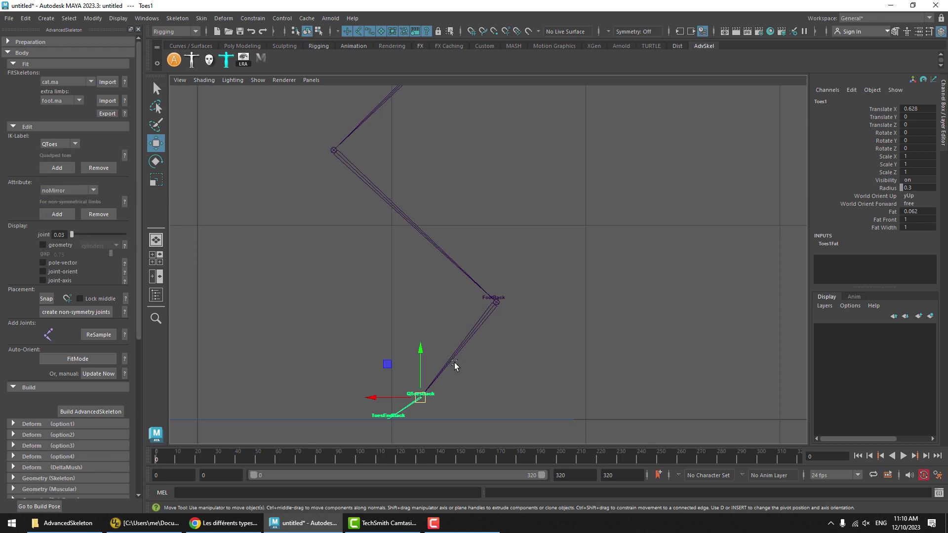
# - Switch to the perspective view and inspect the back leg's Ankle, Hip and Toes1 joints
pyautogui.click(509, 222)
pyautogui.press('space')
pyautogui.press('space')
pyautogui.keyDown('alt'); pyautogui.moveTo(438, 276); pyautogui.dragTo(630, 256, button='right'); pyautogui.keyUp('alt')
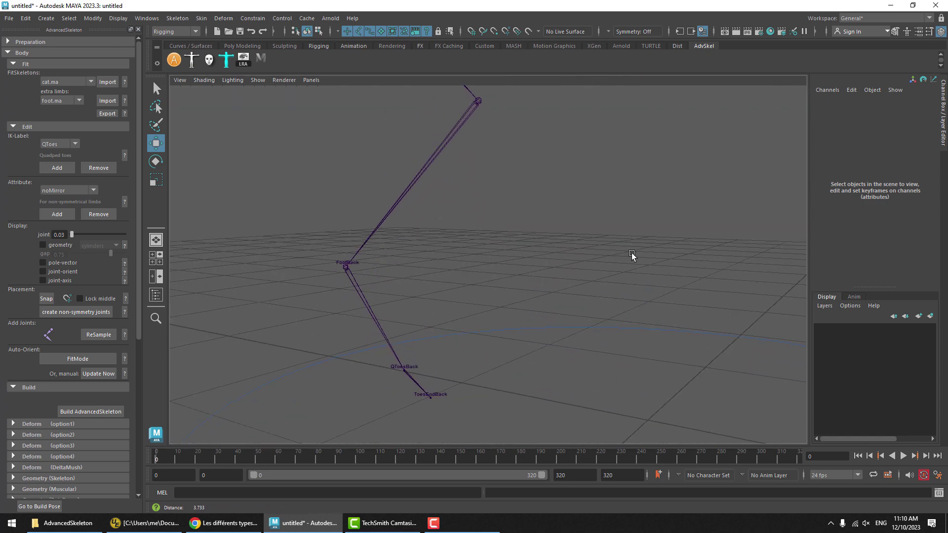
pyautogui.click(355, 272)
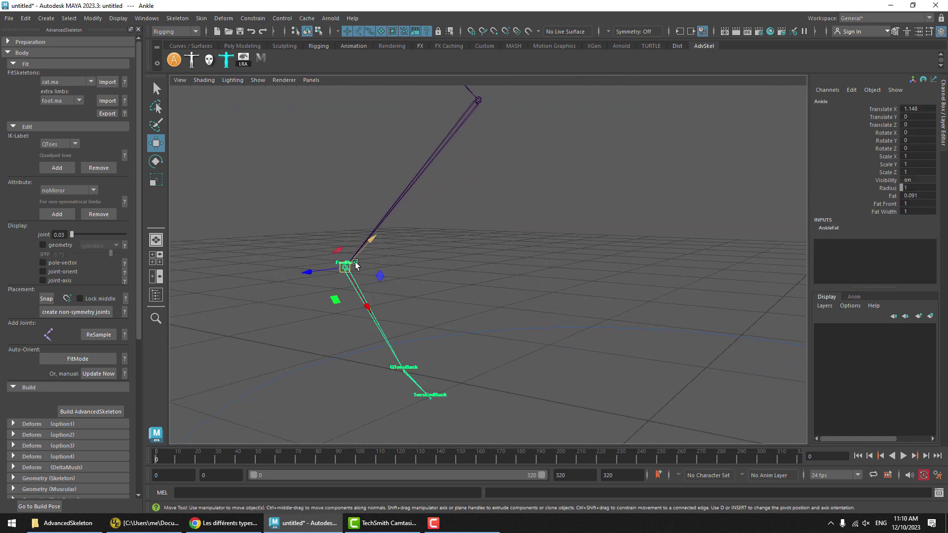
pyautogui.keyDown('alt'); pyautogui.moveTo(356, 265); pyautogui.dragTo(442, 214); pyautogui.keyUp('alt')
pyautogui.click(430, 198)
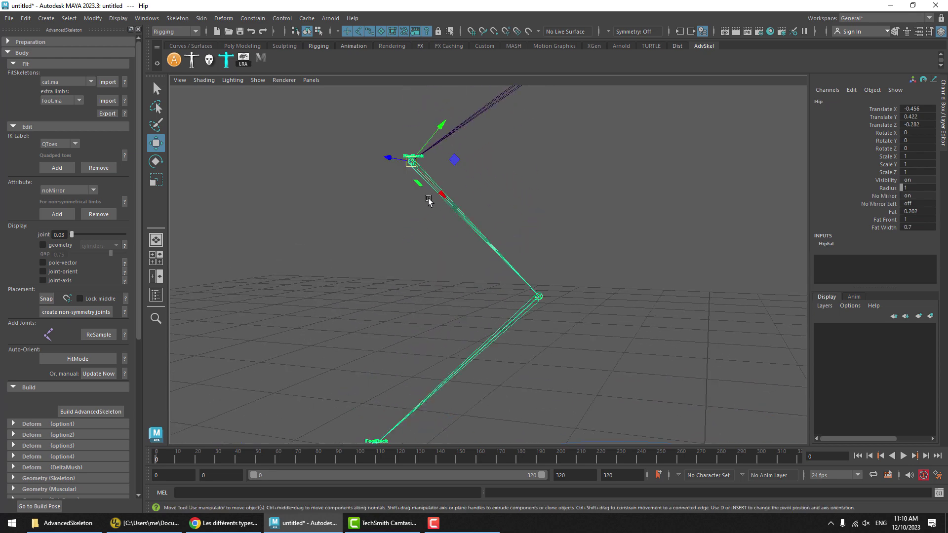
pyautogui.keyDown('alt'); pyautogui.moveTo(408, 383); pyautogui.dragTo(410, 259, button='middle'); pyautogui.keyUp('alt')
pyautogui.moveTo(394, 346); pyautogui.dragTo(378, 354)
pyautogui.keyDown('alt'); pyautogui.moveTo(384, 368); pyautogui.dragTo(390, 268, button='middle'); pyautogui.keyUp('alt')
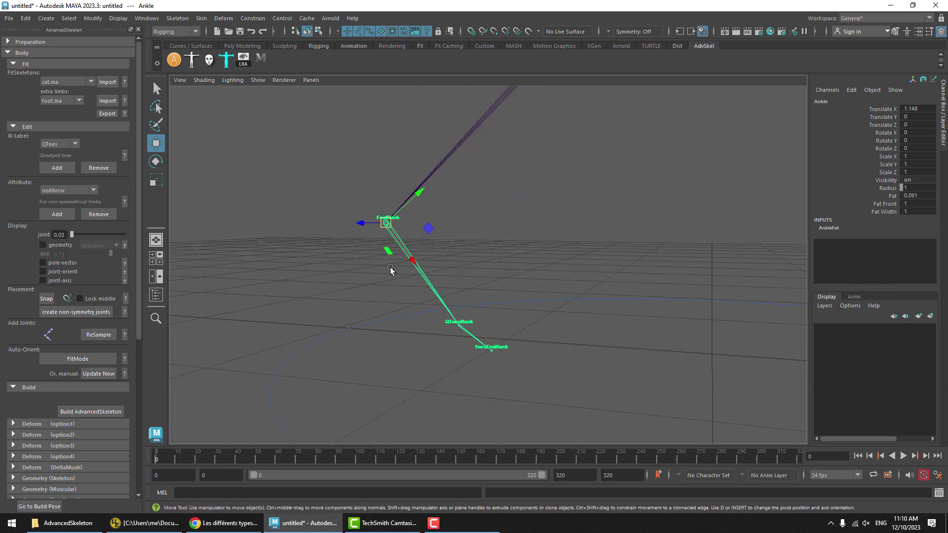
pyautogui.click(464, 326)
pyautogui.keyDown('alt'); pyautogui.moveTo(513, 230); pyautogui.dragTo(509, 360, button='middle'); pyautogui.keyUp('alt')
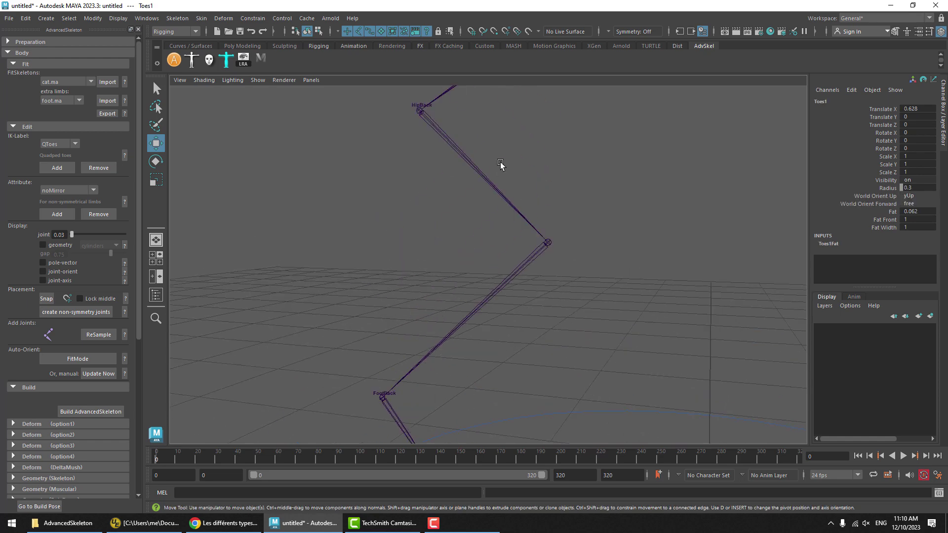
# - Go down the back leg's IK labels in order, checking HipBack, FootBack and QToesBack
pyautogui.click(423, 120)
pyautogui.keyDown('alt'); pyautogui.moveTo(463, 311); pyautogui.dragTo(452, 277, button='middle'); pyautogui.keyUp('alt')
pyautogui.click(395, 323)
pyautogui.click(457, 362)
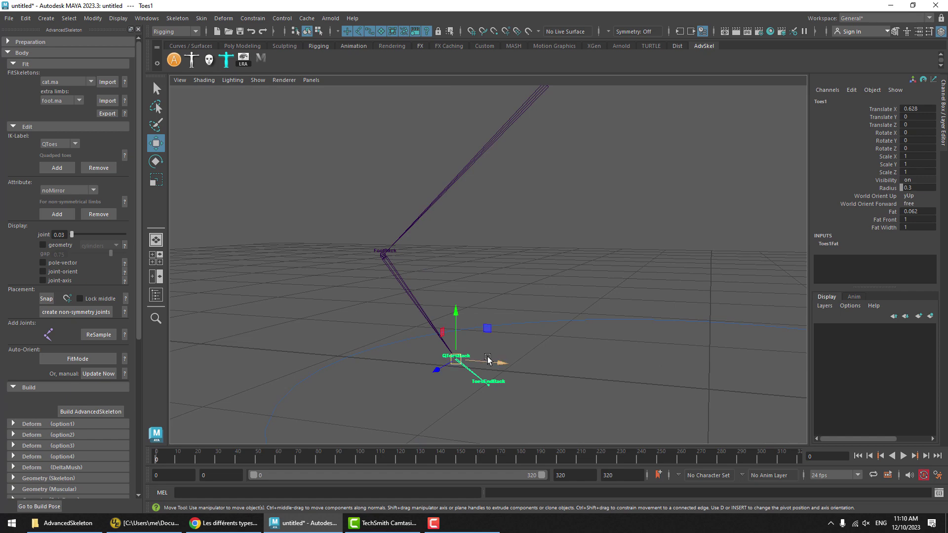
pyautogui.keyDown('alt'); pyautogui.moveTo(560, 333); pyautogui.dragTo(458, 315, button='right'); pyautogui.keyUp('alt')
pyautogui.keyDown('alt'); pyautogui.moveTo(459, 317); pyautogui.dragTo(505, 271); pyautogui.keyUp('alt')
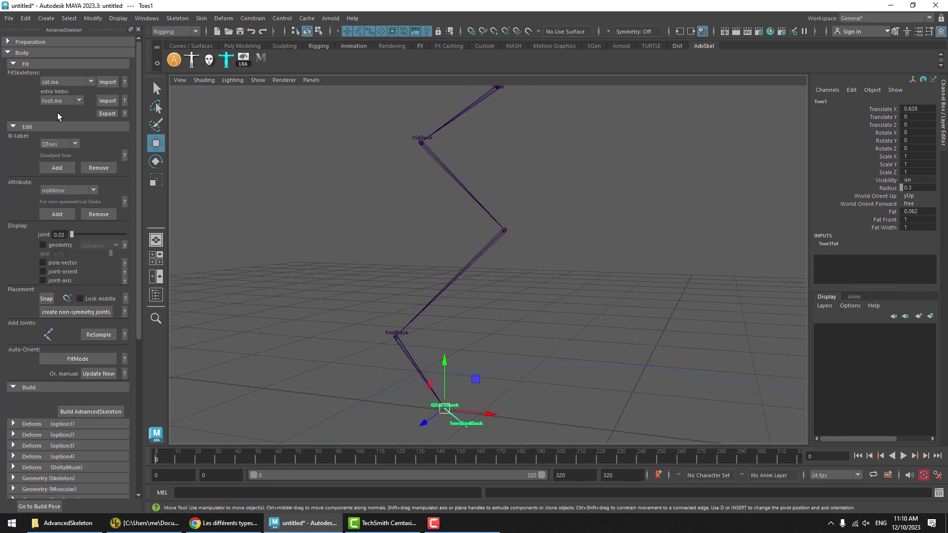
# - Import the full cat.ma fit skeleton and bring its front leg into view
pyautogui.click(101, 85)
pyautogui.click(429, 265)
pyautogui.keyDown('alt'); pyautogui.moveTo(497, 239); pyautogui.dragTo(312, 269, button='middle'); pyautogui.keyUp('alt')
pyautogui.keyDown('alt'); pyautogui.moveTo(493, 262); pyautogui.dragTo(433, 239, button='middle'); pyautogui.keyUp('alt')
# - Examine the front leg's Shoulder and Wrist joints and compare them with the back leg
pyautogui.click(598, 167)
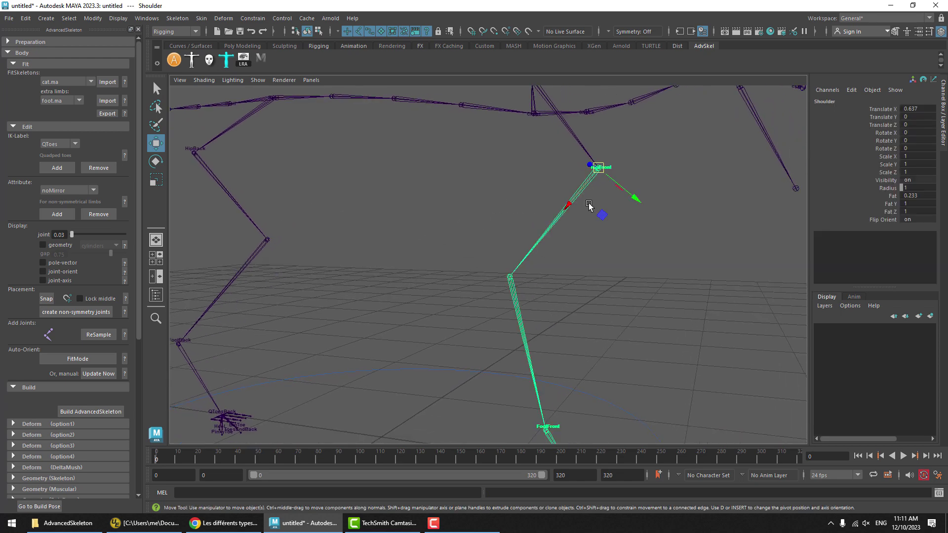
pyautogui.keyDown('alt'); pyautogui.moveTo(595, 189); pyautogui.dragTo(581, 210, button='middle'); pyautogui.keyUp('alt')
pyautogui.keyDown('alt'); pyautogui.moveTo(543, 285); pyautogui.dragTo(542, 143, button='middle'); pyautogui.keyUp('alt')
pyautogui.click(535, 275)
pyautogui.keyDown('alt'); pyautogui.moveTo(550, 288); pyautogui.dragTo(532, 221, button='middle'); pyautogui.keyUp('alt')
pyautogui.keyDown('alt'); pyautogui.moveTo(532, 223); pyautogui.dragTo(391, 324, button='right'); pyautogui.keyUp('alt')
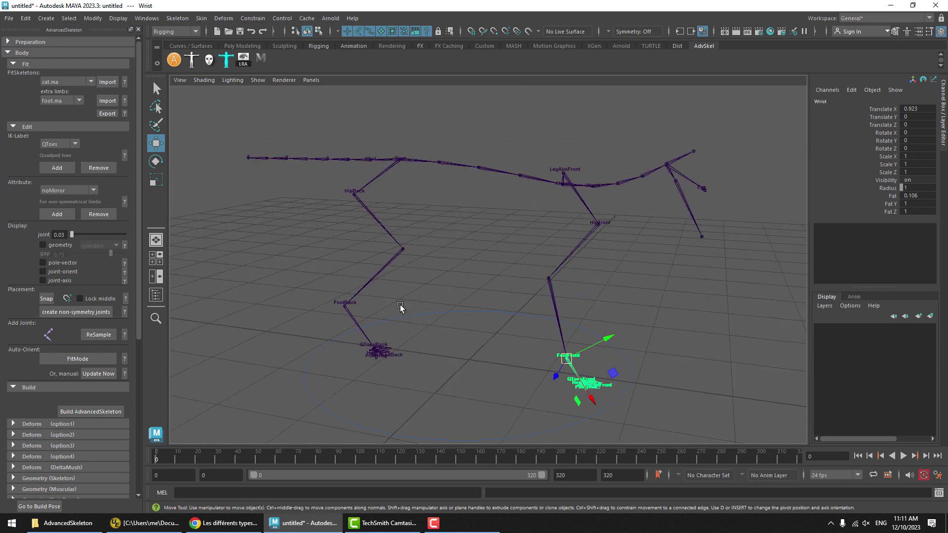
pyautogui.keyDown('alt'); pyautogui.moveTo(445, 301); pyautogui.dragTo(452, 296); pyautogui.keyUp('alt')
pyautogui.click(447, 276)
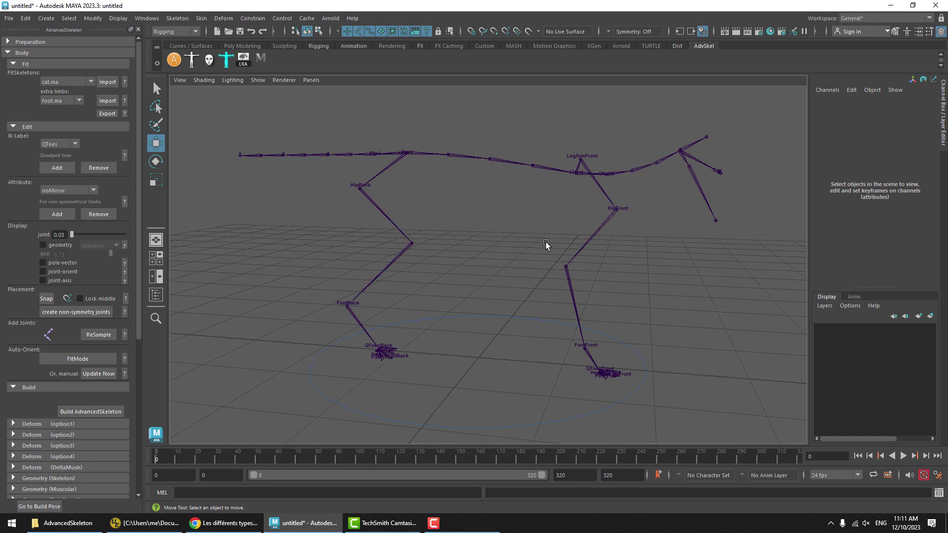
# - Examine the front leg's HipFront and LegAimFront labels by selecting the Shoulder and Scapula joints
pyautogui.keyDown('alt'); pyautogui.moveTo(546, 245); pyautogui.dragTo(545, 319, button='right'); pyautogui.keyUp('alt')
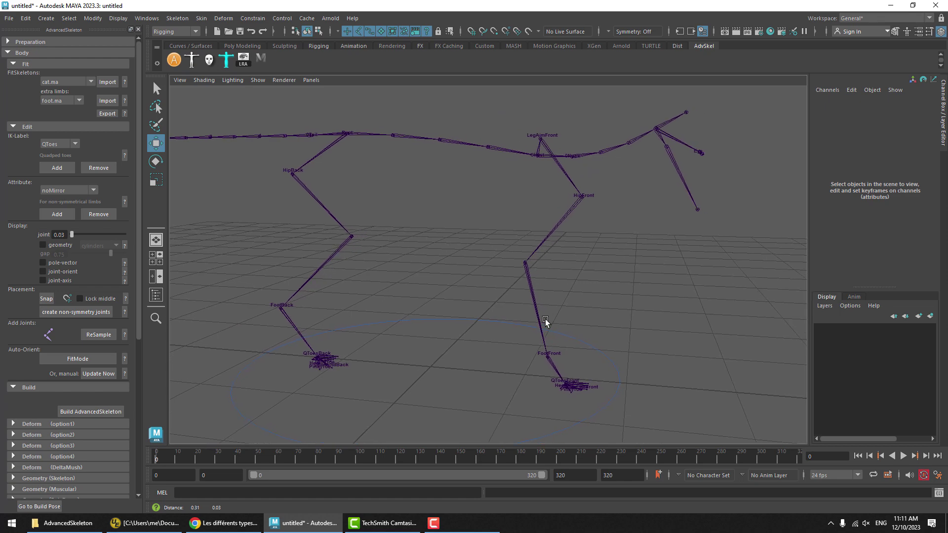
pyautogui.keyDown('alt'); pyautogui.moveTo(545, 319); pyautogui.dragTo(502, 329, button='middle'); pyautogui.keyUp('alt')
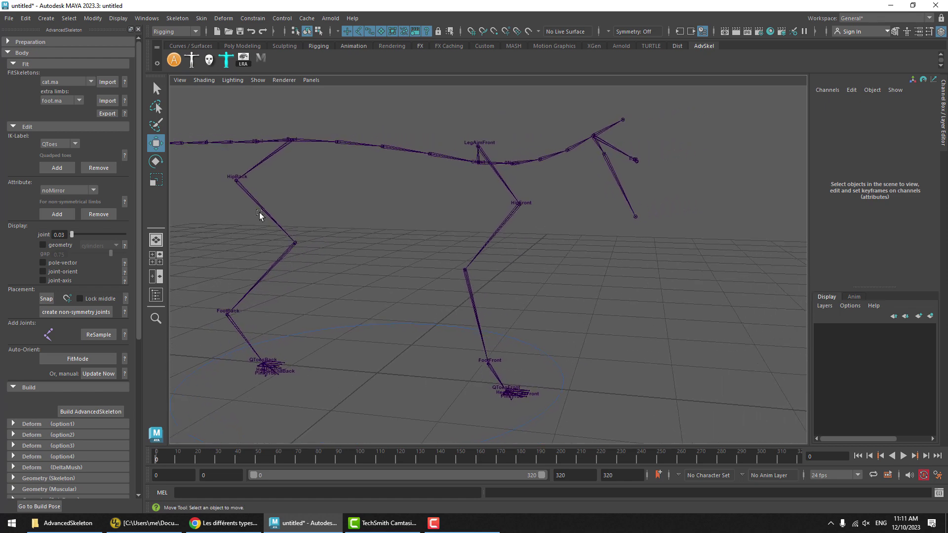
pyautogui.keyDown('alt'); pyautogui.moveTo(441, 267); pyautogui.dragTo(577, 236, button='right'); pyautogui.keyUp('alt')
pyautogui.click(508, 194)
pyautogui.click(500, 222)
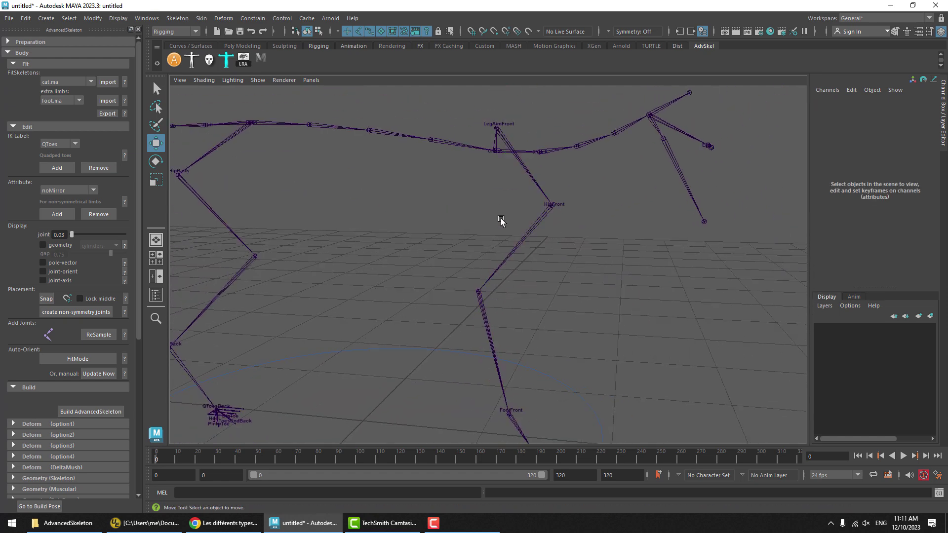
pyautogui.click(552, 206)
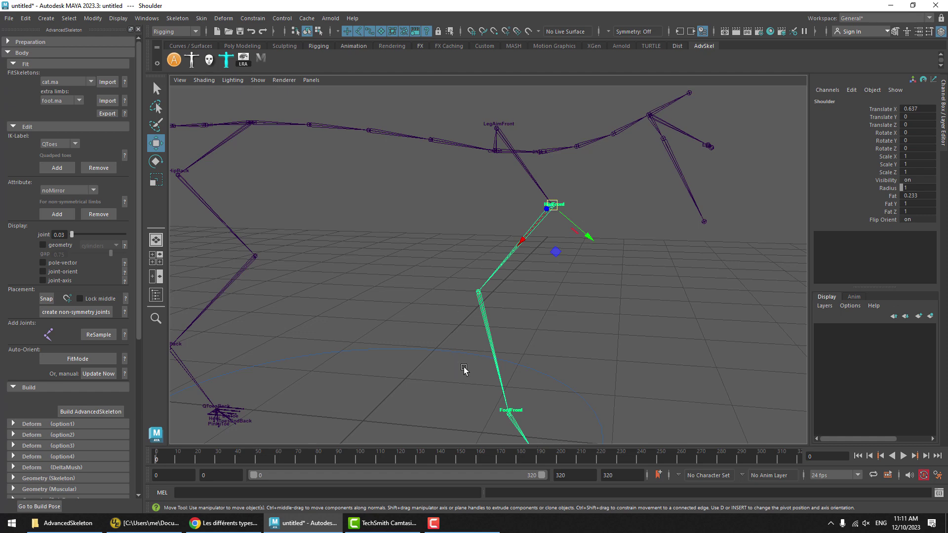
pyautogui.click(504, 137)
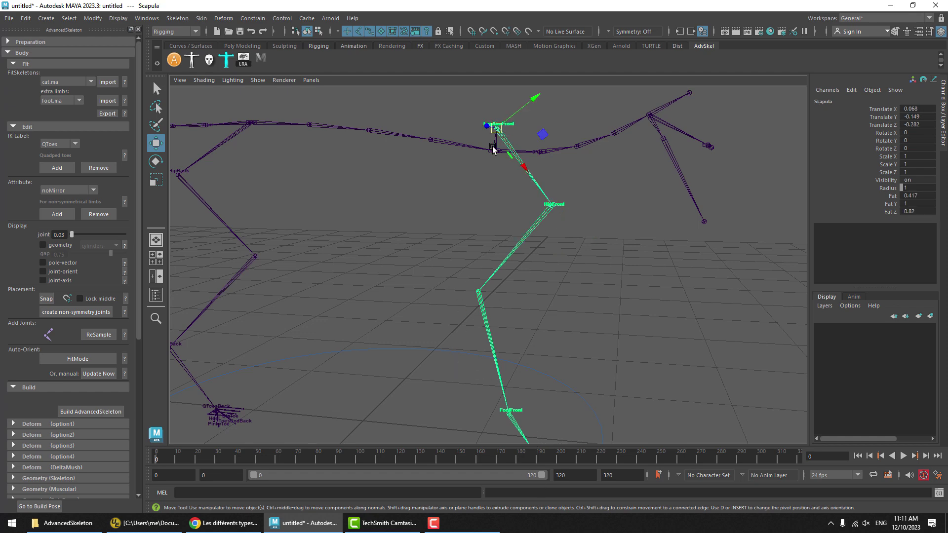
pyautogui.keyDown('alt'); pyautogui.moveTo(497, 136); pyautogui.dragTo(465, 138, button='right'); pyautogui.keyUp('alt')
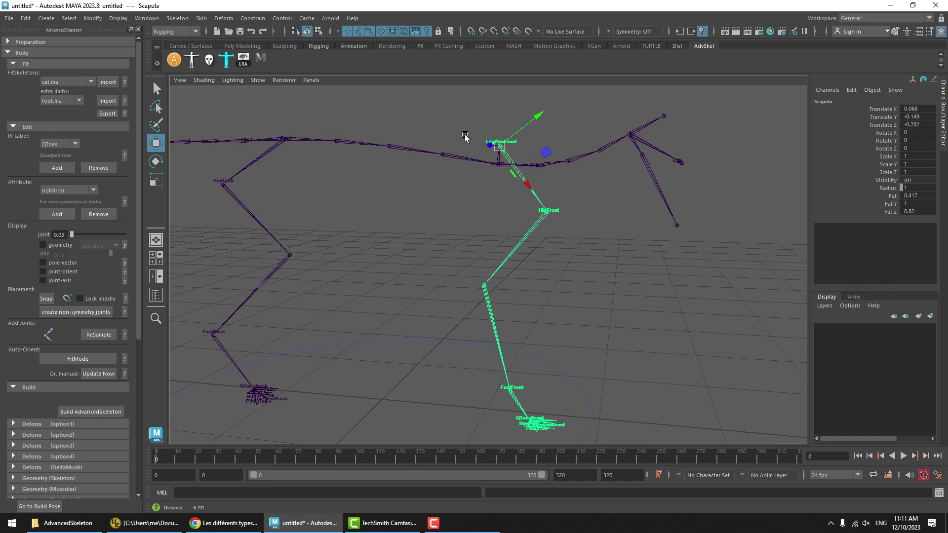
pyautogui.keyDown('alt'); pyautogui.moveTo(497, 134); pyautogui.dragTo(495, 127, button='middle'); pyautogui.keyUp('alt')
pyautogui.scroll(-2, 495, 127)
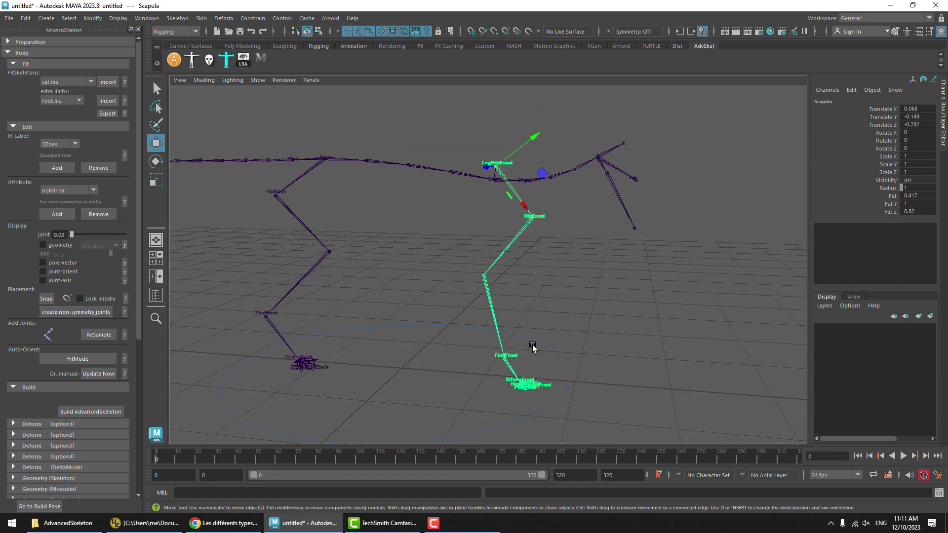
# - Build the AdvancedSkeleton rig from the full cat fit skeleton and create a BoxSkin from the PolyBoxes geometry options
pyautogui.click(381, 270)
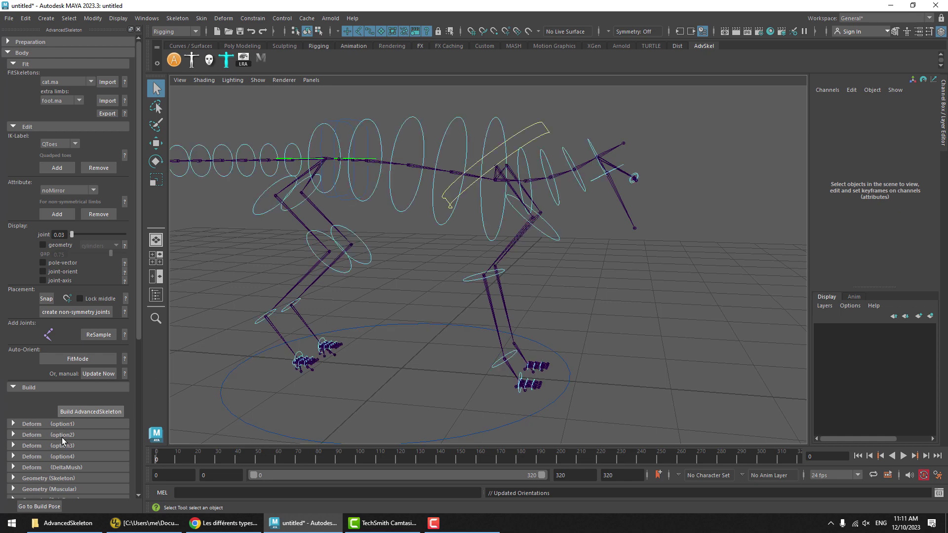
pyautogui.scroll(-4, 82, 361)
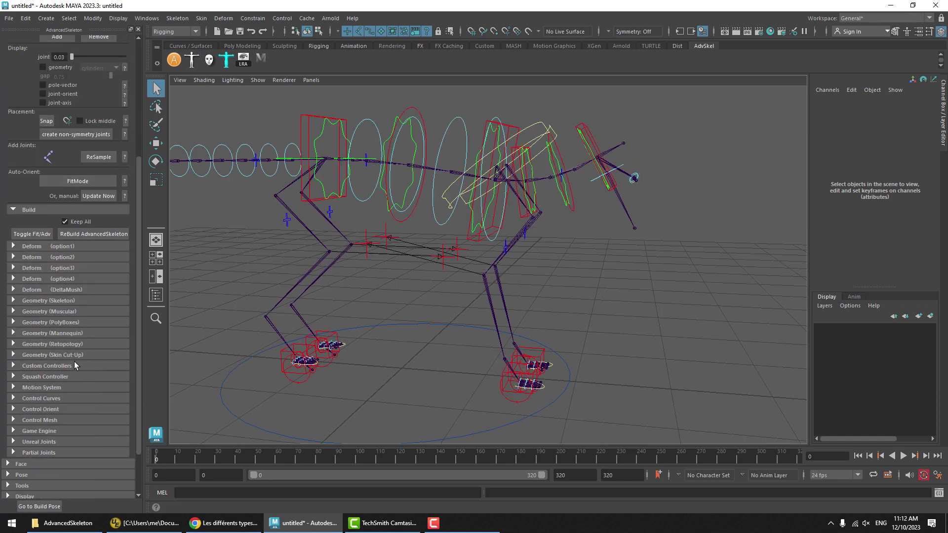
pyautogui.click(73, 322)
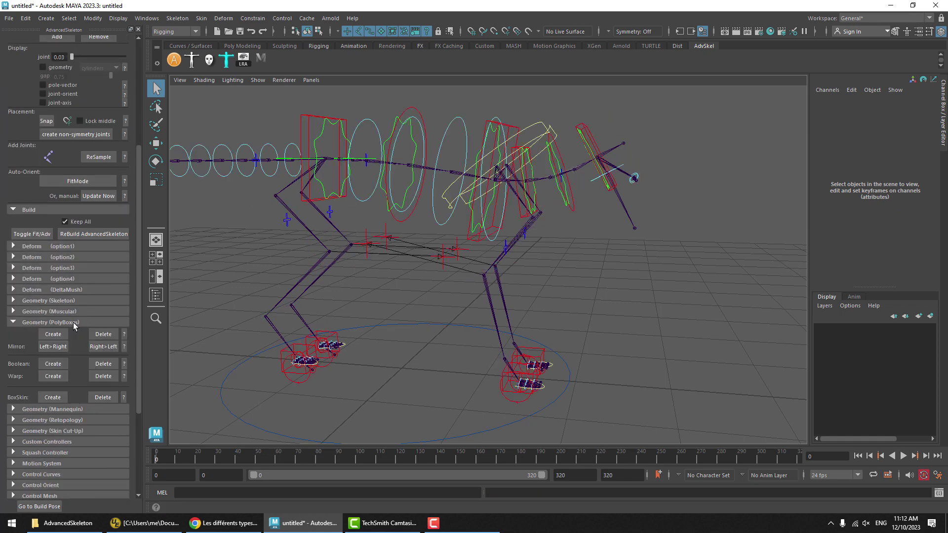
pyautogui.click(61, 398)
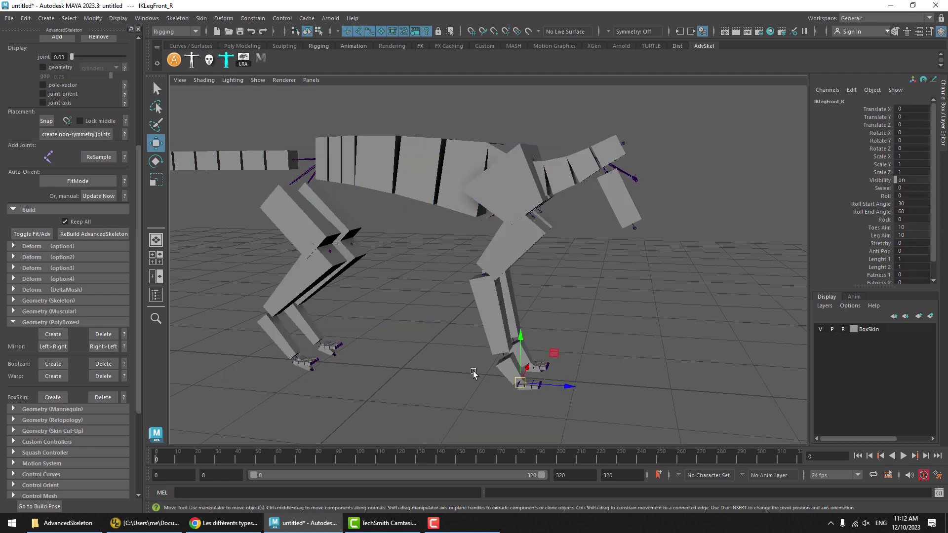
# - Set Toes Aim and Leg Aim to 0 on the right front leg's IK control
pyautogui.keyDown('alt'); pyautogui.moveTo(472, 371); pyautogui.dragTo(490, 366); pyautogui.keyUp('alt')
pyautogui.click(882, 228)
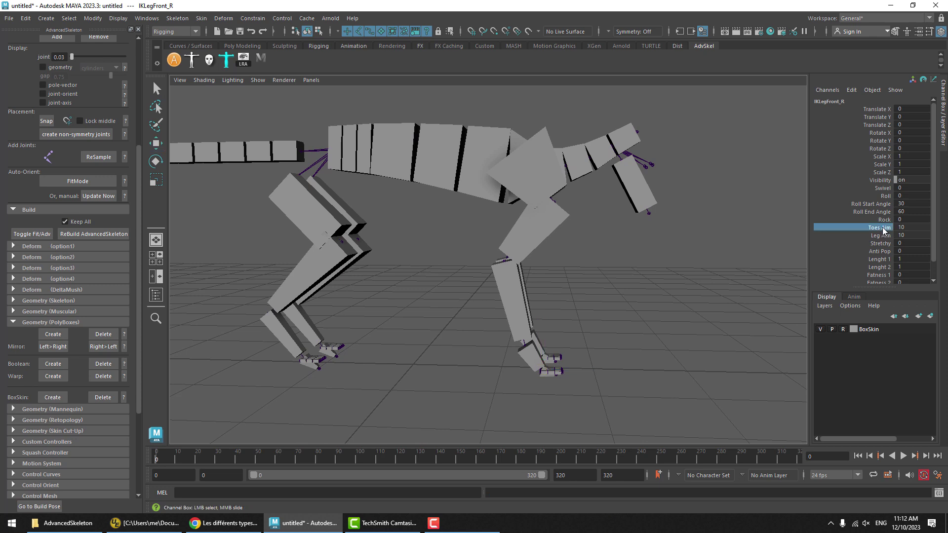
pyautogui.moveTo(882, 227); pyautogui.dragTo(881, 235)
pyautogui.moveTo(731, 269); pyautogui.dragTo(592, 321, button='middle')
# - Move the right front foot's IK control forward and up to test the leg without any aim
pyautogui.press('w')
pyautogui.moveTo(542, 376); pyautogui.dragTo(641, 286)
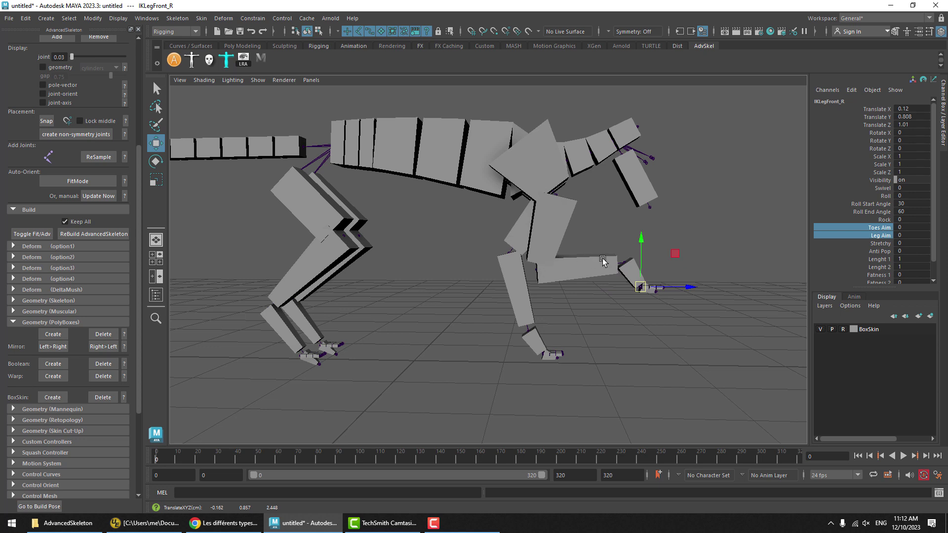
pyautogui.moveTo(608, 289)
pyautogui.mouseDown(button='middle')
pyautogui.moveTo(553, 295)
pyautogui.moveTo(611, 296)
pyautogui.mouseUp(button='middle')
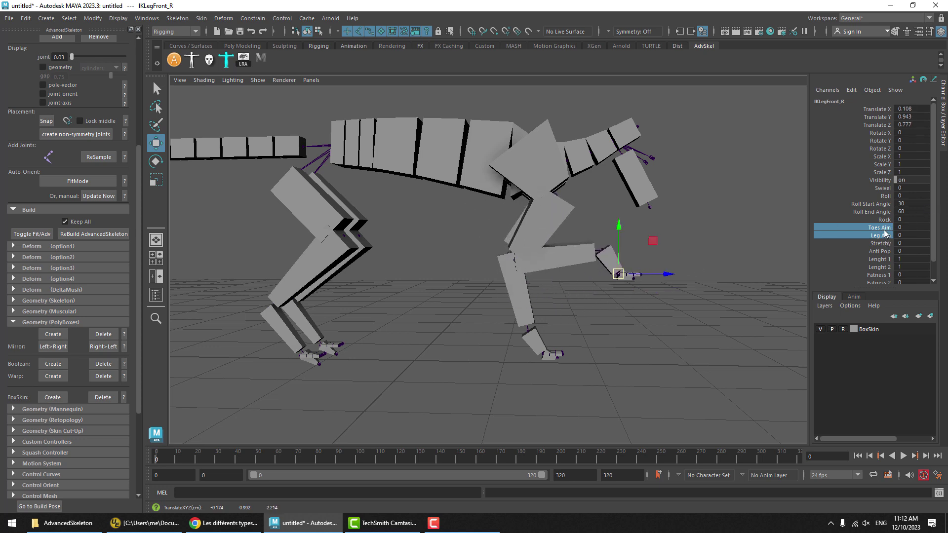
# - Raise the right front leg's Toes Aim to 9 and move the foot around to test how the wrist follows
pyautogui.click(881, 228)
pyautogui.moveTo(757, 277)
pyautogui.mouseDown(button='middle')
pyautogui.moveTo(715, 286)
pyautogui.moveTo(747, 285)
pyautogui.moveTo(597, 271)
pyautogui.moveTo(647, 276)
pyautogui.moveTo(538, 319)
pyautogui.moveTo(442, 331)
pyautogui.moveTo(618, 301)
pyautogui.moveTo(647, 321)
pyautogui.moveTo(562, 332)
pyautogui.moveTo(651, 309)
pyautogui.moveTo(641, 310)
pyautogui.mouseUp(button='middle')
pyautogui.press('w')
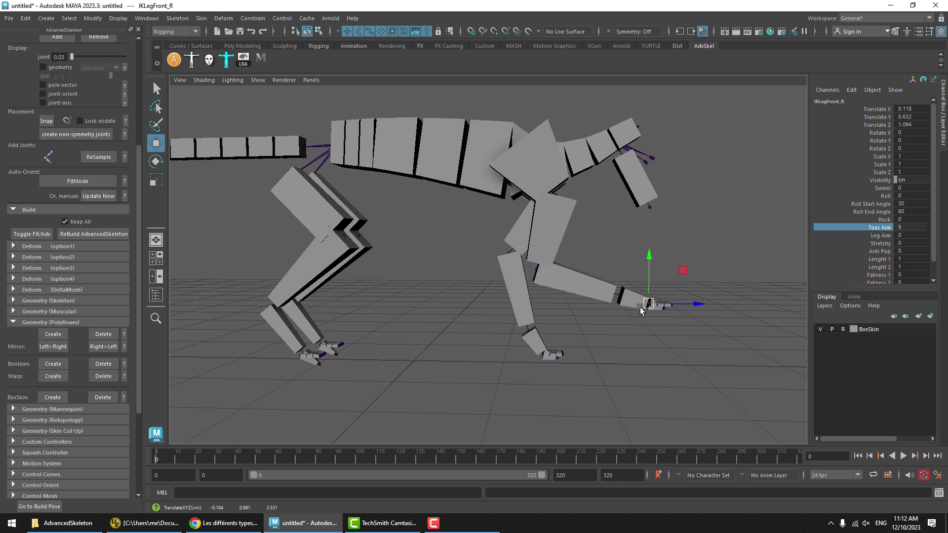
pyautogui.moveTo(713, 292); pyautogui.dragTo(645, 383, button='middle')
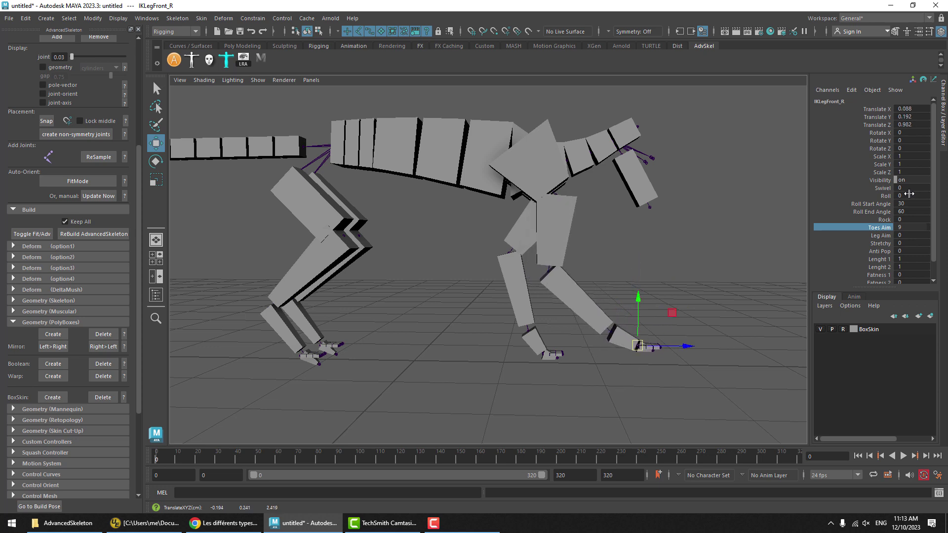
# - Increase the right front leg's Leg Aim and move the foot backward to test how the upper leg follows
pyautogui.click(875, 236)
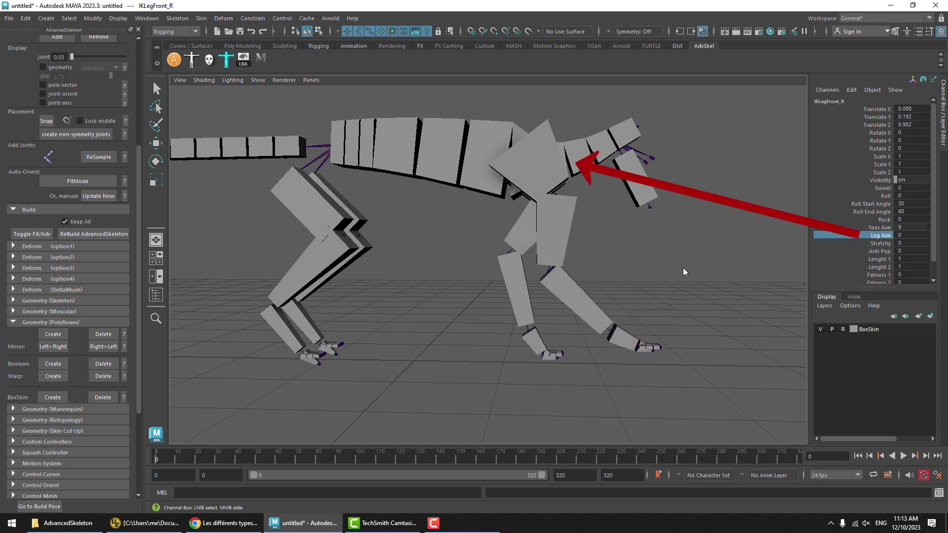
pyautogui.moveTo(680, 269); pyautogui.dragTo(721, 271, button='middle')
pyautogui.moveTo(637, 346); pyautogui.dragTo(541, 349)
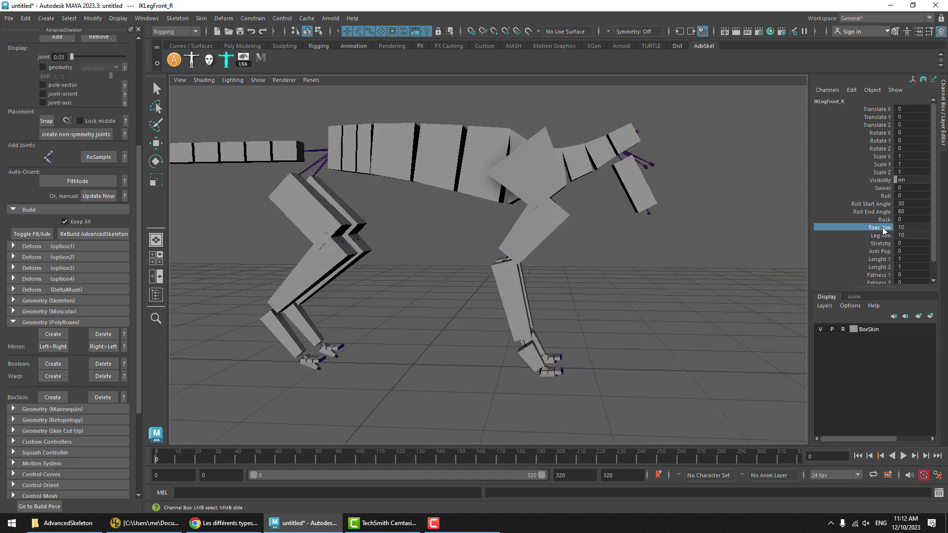
# - Reset both aim attributes of the right front leg to 0 and activate the Move tool on its foot control
pyautogui.moveTo(882, 227); pyautogui.dragTo(881, 234)
pyautogui.press('w')
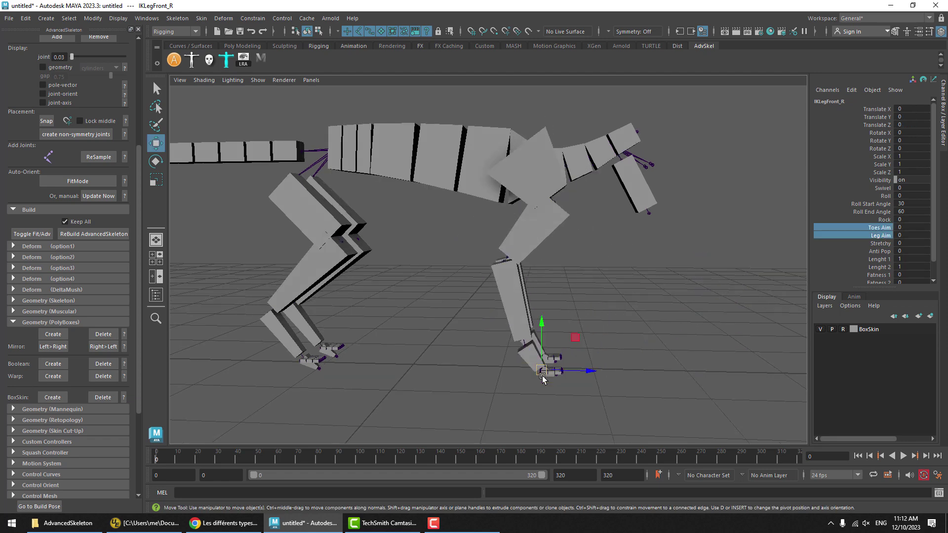